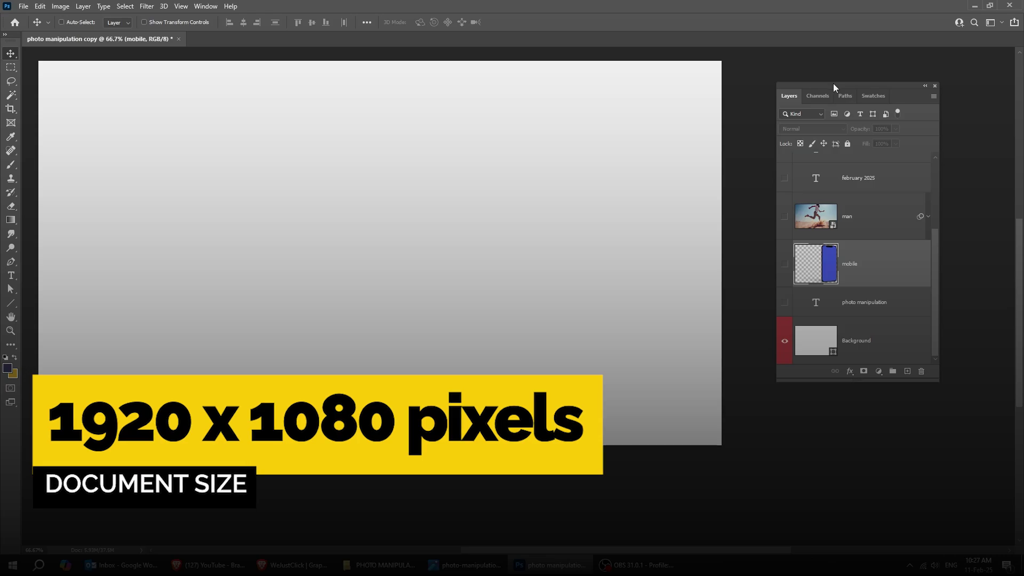
Step: Move the Layers panel beside the canvas and turn on the mobile layer's visibility
{"action": "left_click_drag", "start_coordinate": [833, 84], "coordinate": [570, 83]}
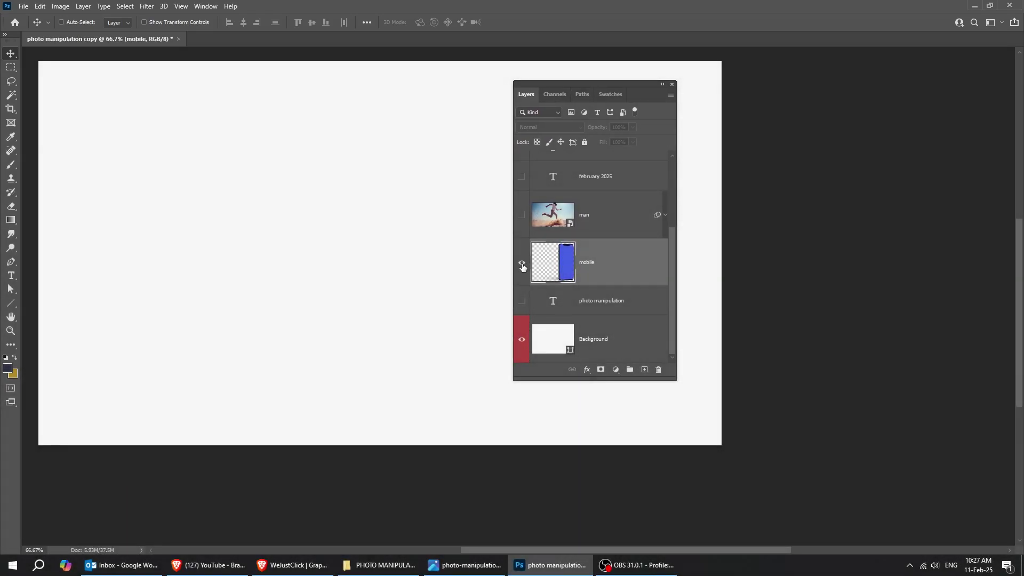
{"action": "left_click", "coordinate": [522, 264]}
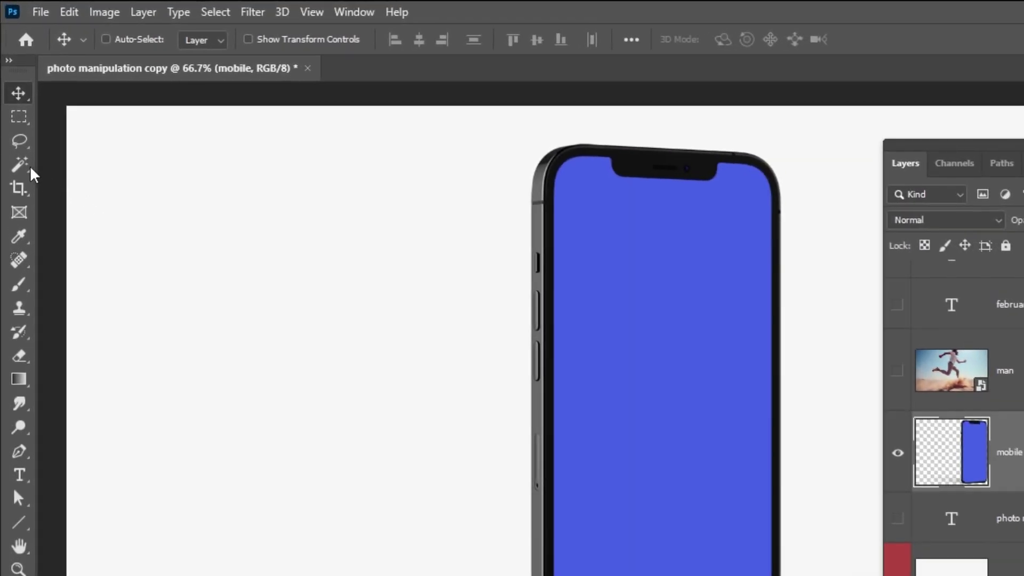
Step: Magic Wand the blue phone screen and fill it with a red Solid Color layer
{"action": "left_click", "coordinate": [24, 168]}
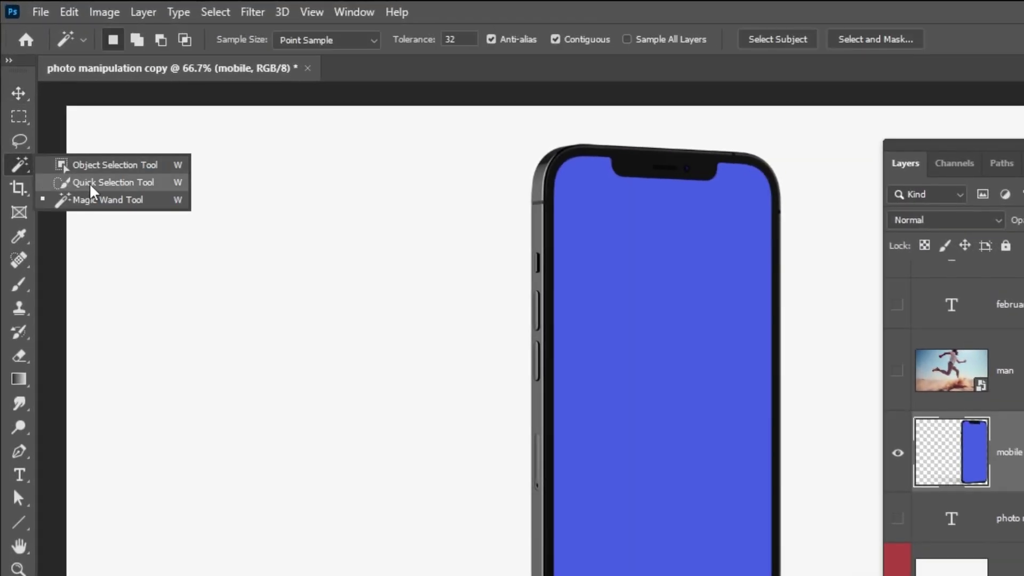
{"action": "left_click", "coordinate": [92, 200]}
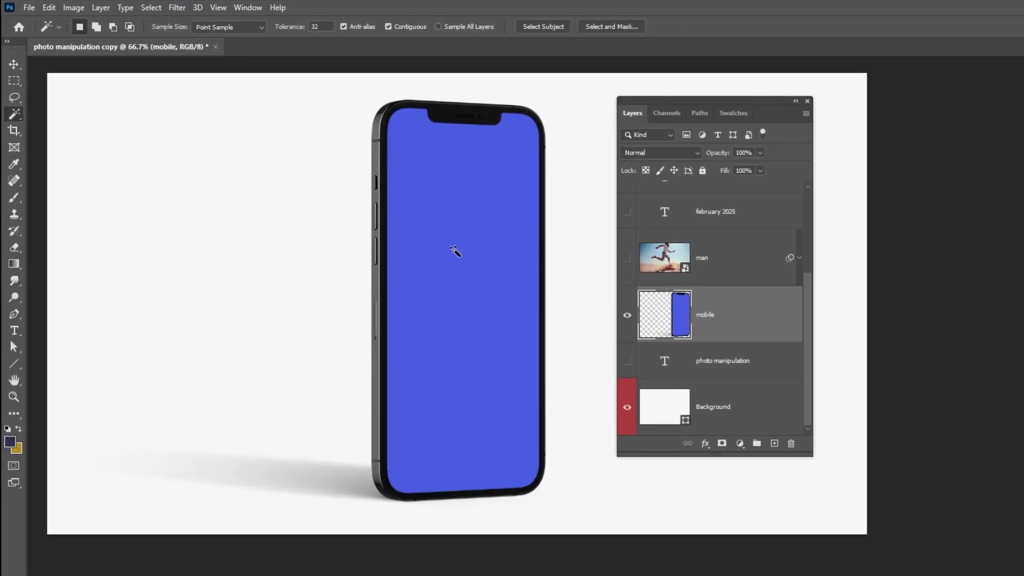
{"action": "left_click", "coordinate": [471, 232]}
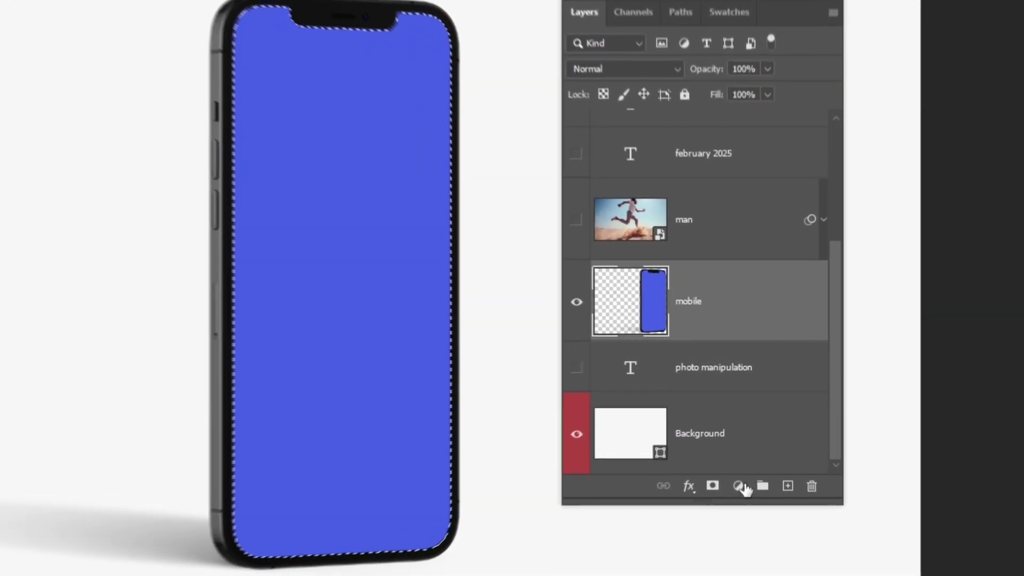
{"action": "left_click", "coordinate": [738, 486]}
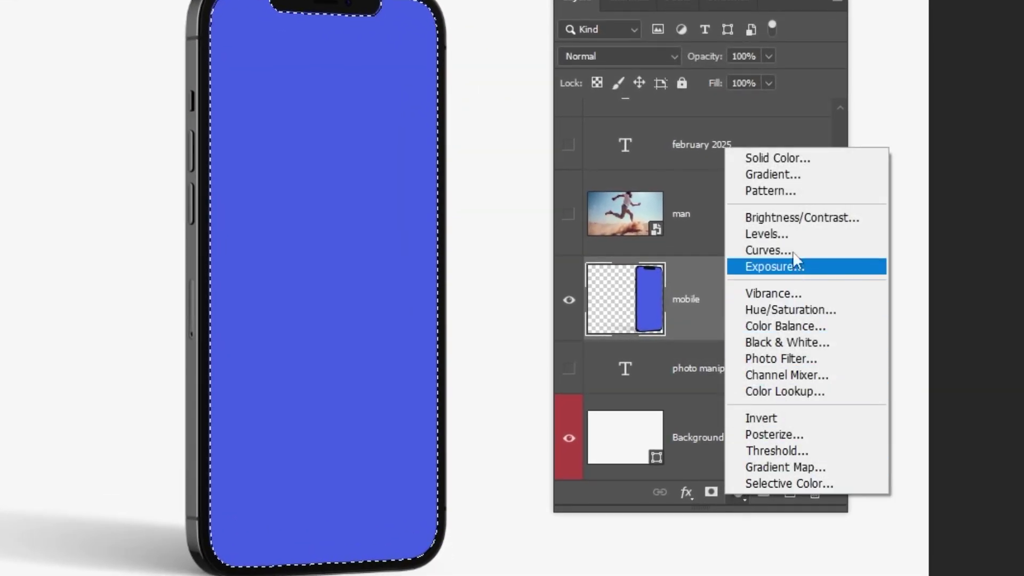
{"action": "left_click", "coordinate": [779, 158]}
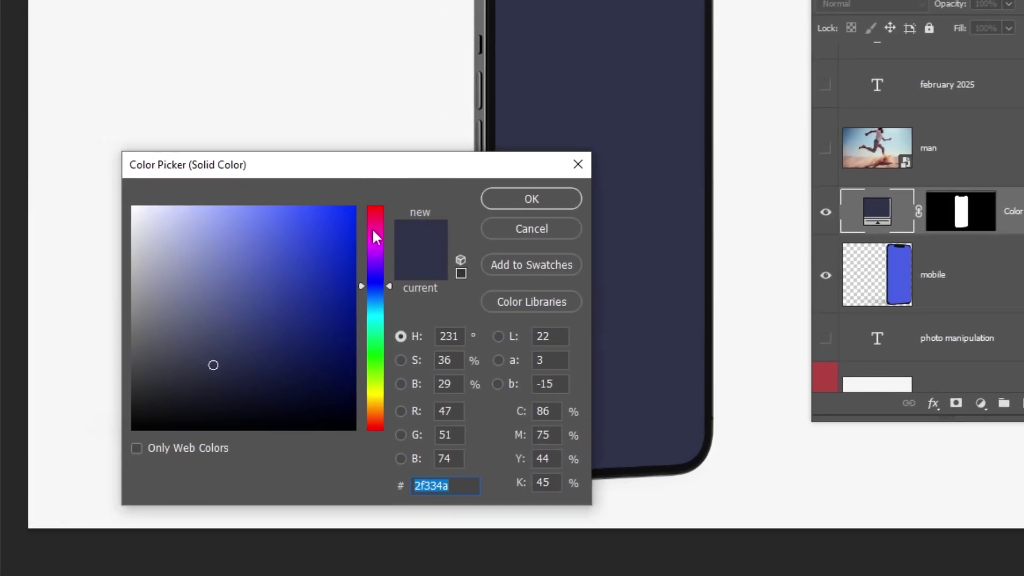
{"action": "mouse_move", "coordinate": [375, 236]}
{"action": "left_mouse_down"}
{"action": "mouse_move", "coordinate": [377, 205]}
{"action": "mouse_move", "coordinate": [357, 204]}
{"action": "left_mouse_up"}
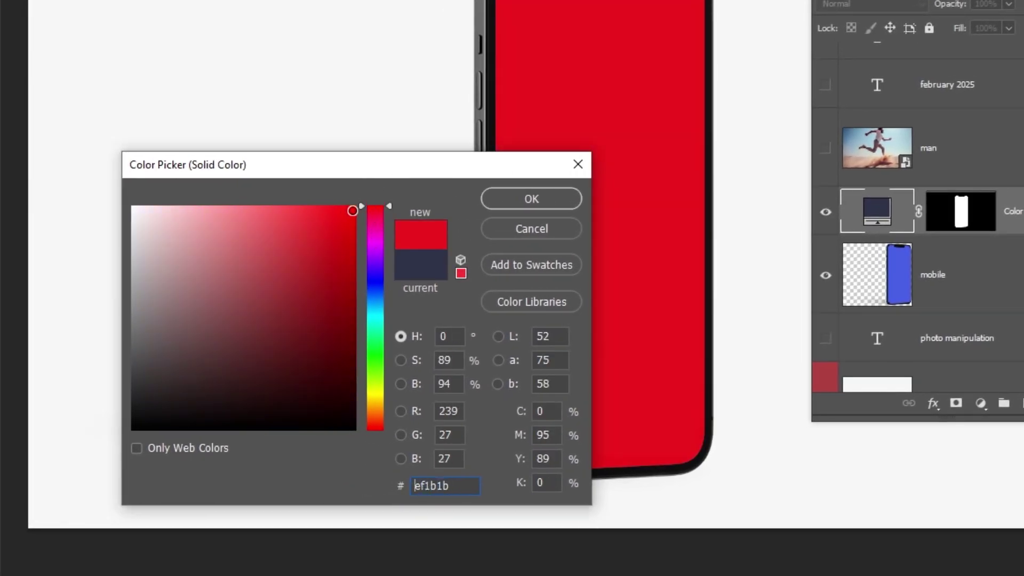
{"action": "left_click", "coordinate": [527, 207]}
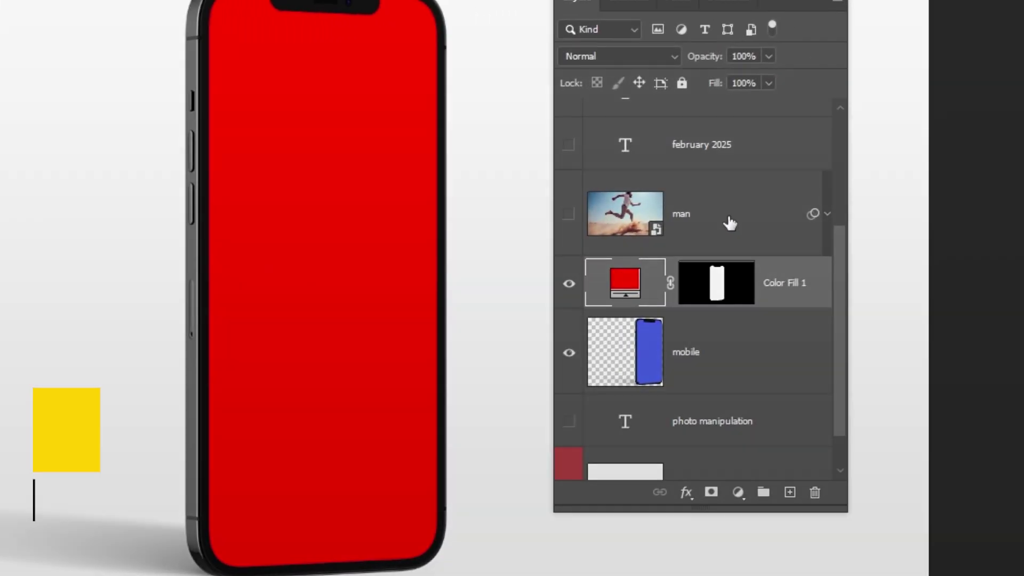
Step: Show the man layer, clip it to Color Fill 1, and duplicate it as 'man copy'
{"action": "left_click", "coordinate": [729, 223]}
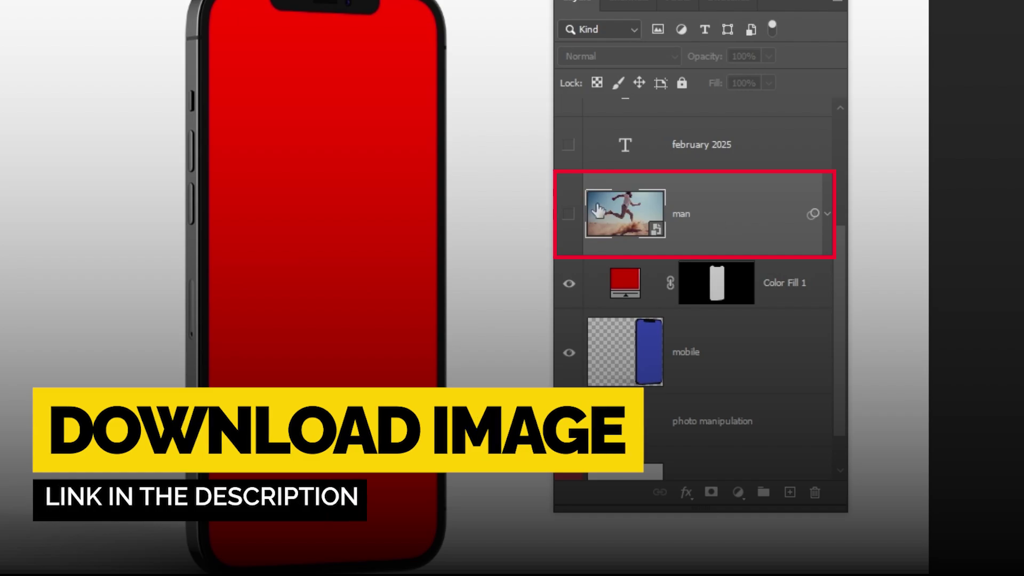
{"action": "left_click", "coordinate": [569, 214]}
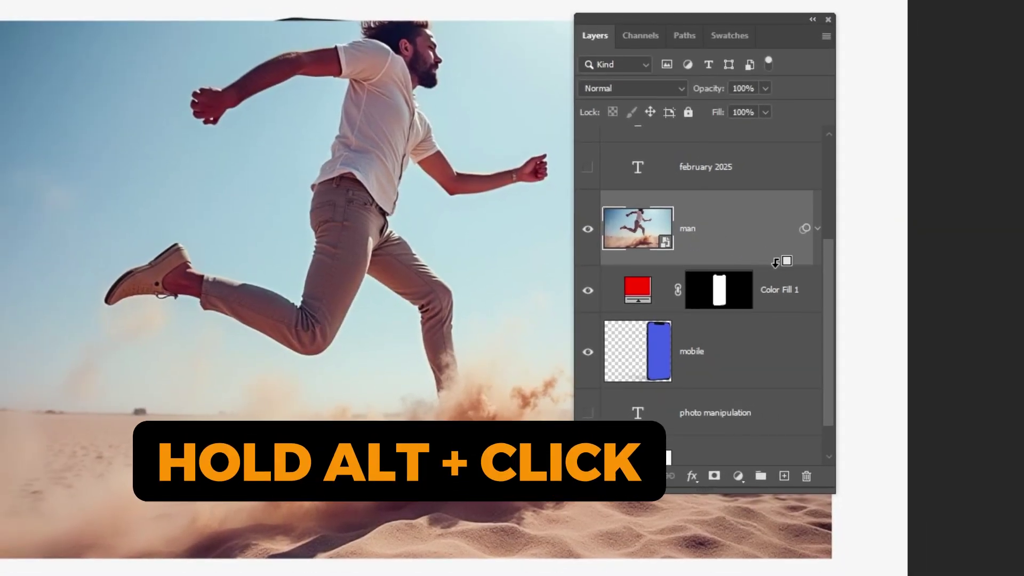
{"action": "left_click", "coordinate": [780, 261], "text": "alt"}
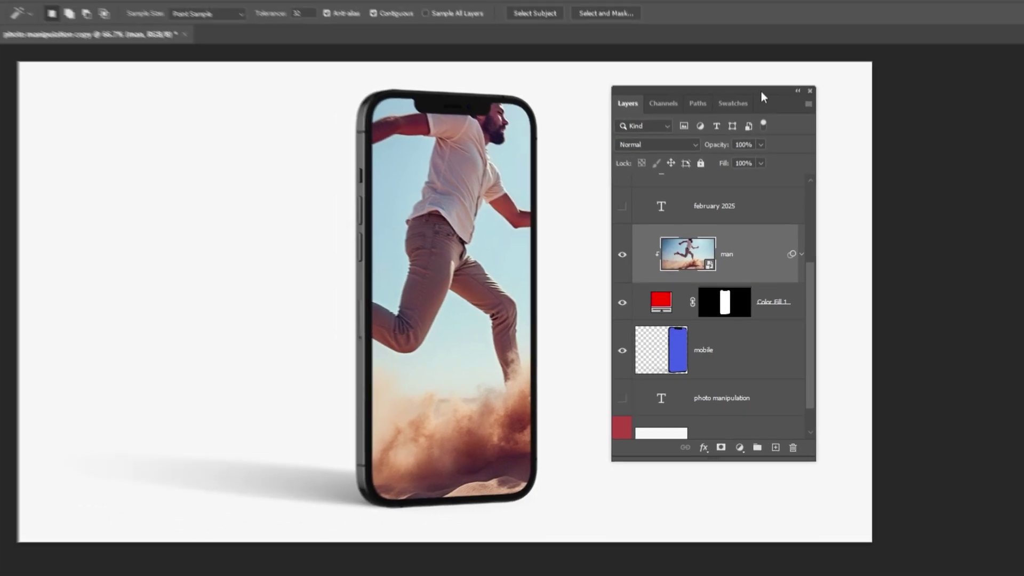
{"action": "left_click_drag", "start_coordinate": [760, 96], "coordinate": [876, 111]}
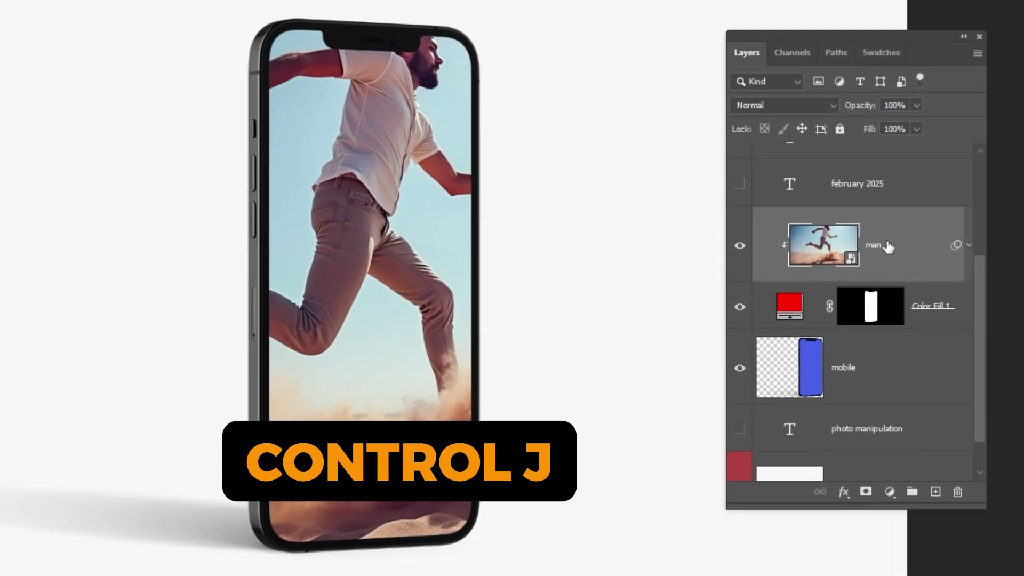
{"action": "key", "text": "ctrl+j"}
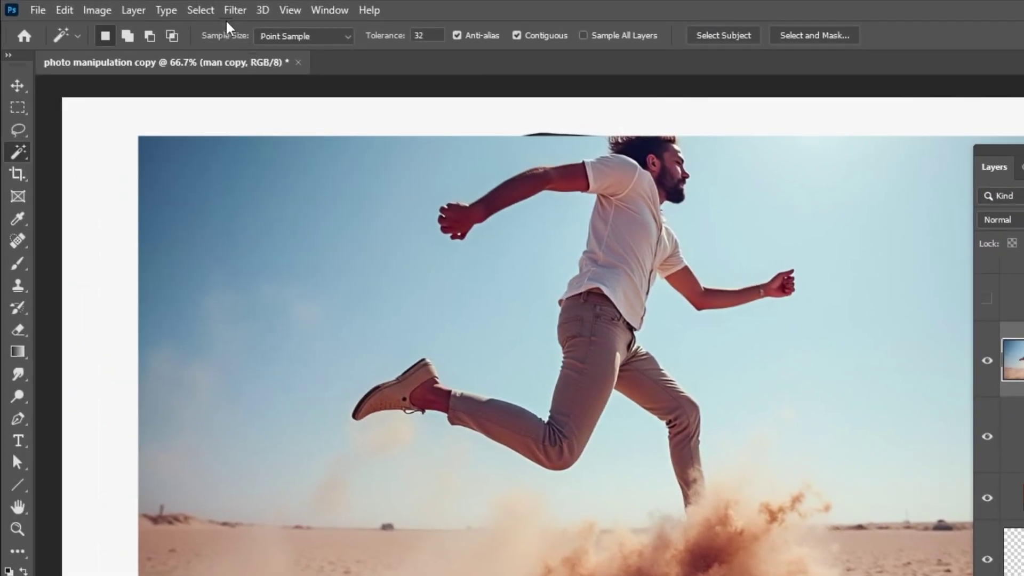
Step: Mask man copy to its subject and paint out the left arm with a 69 px hard round brush
{"action": "left_click", "coordinate": [200, 10]}
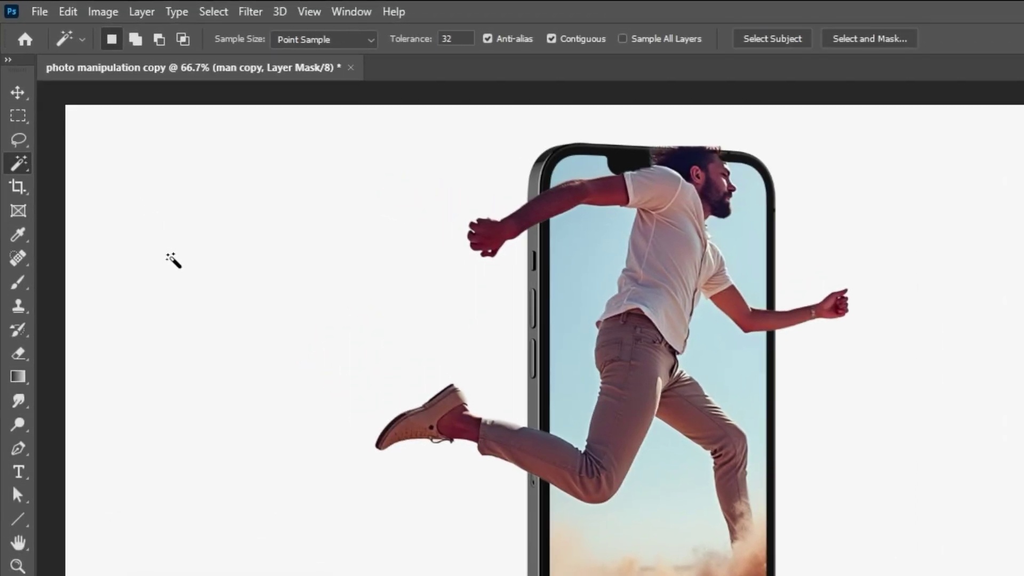
{"action": "left_click", "coordinate": [19, 285]}
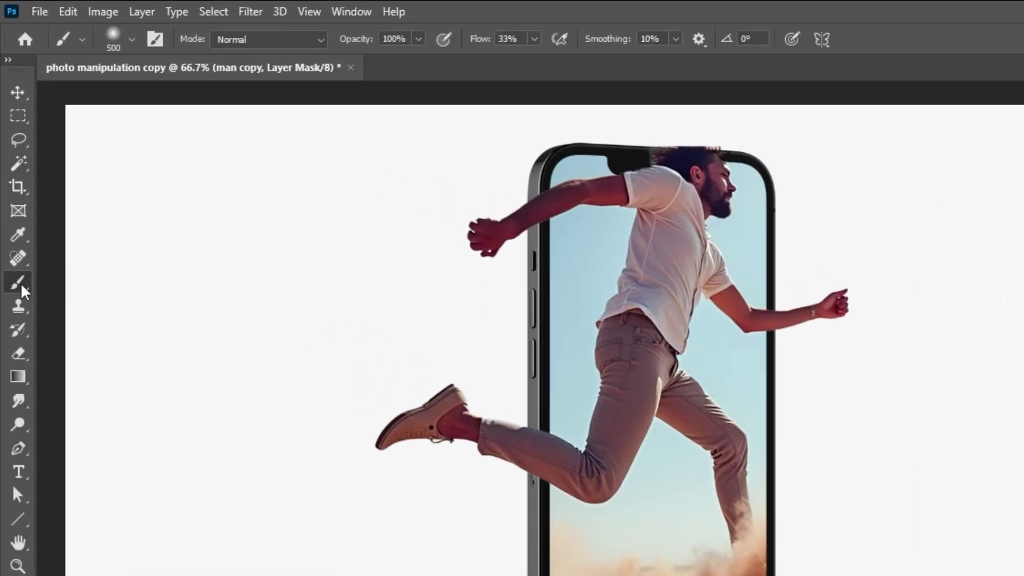
{"action": "left_click", "coordinate": [130, 38]}
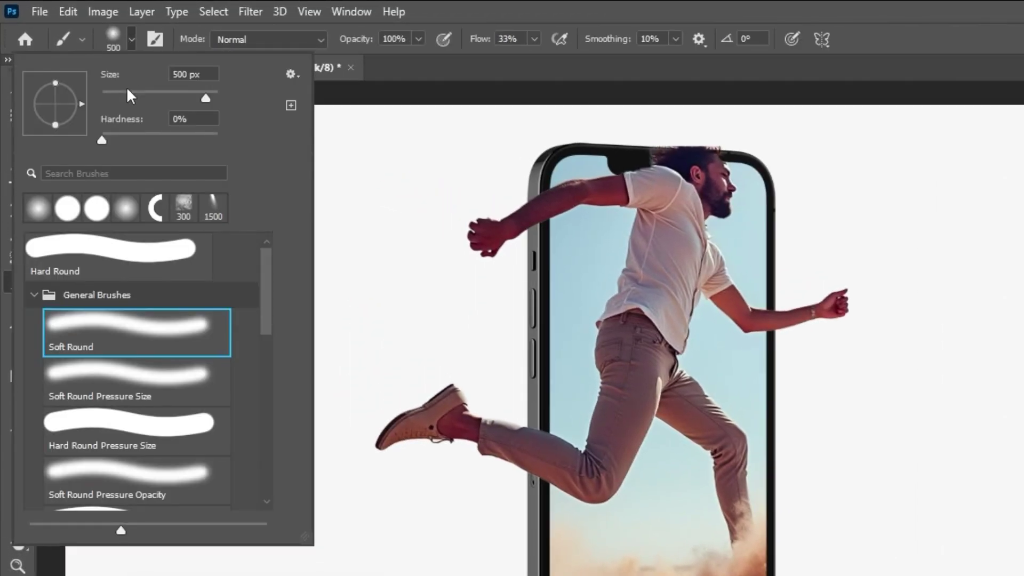
{"action": "left_click_drag", "start_coordinate": [135, 95], "coordinate": [140, 96]}
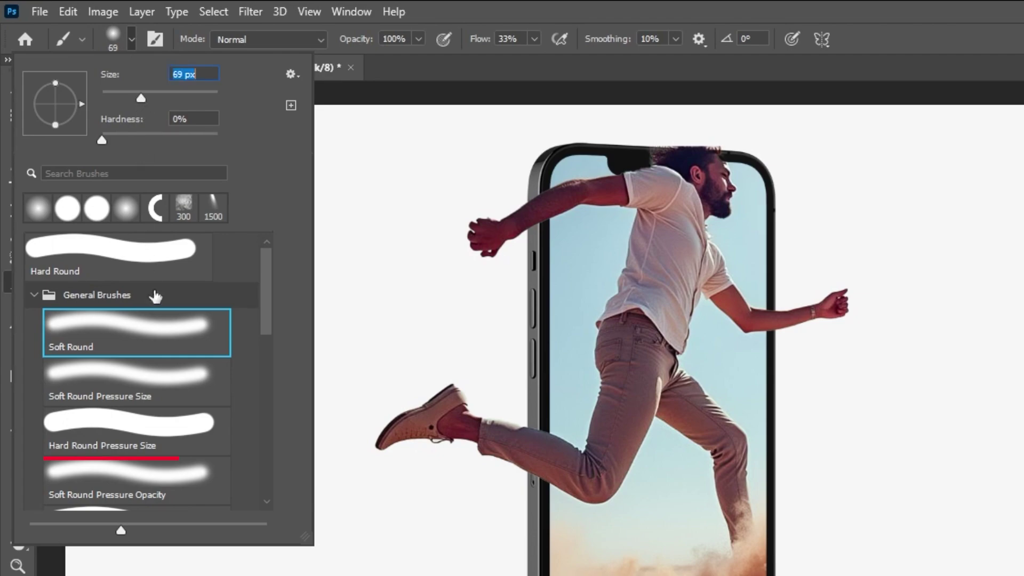
{"action": "left_click", "coordinate": [146, 422]}
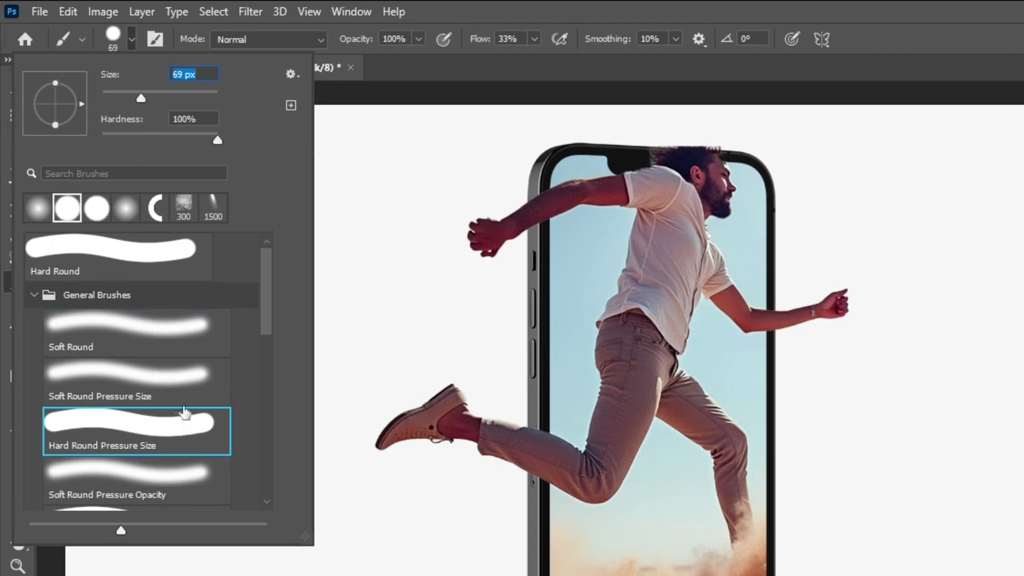
{"action": "left_click", "coordinate": [133, 37]}
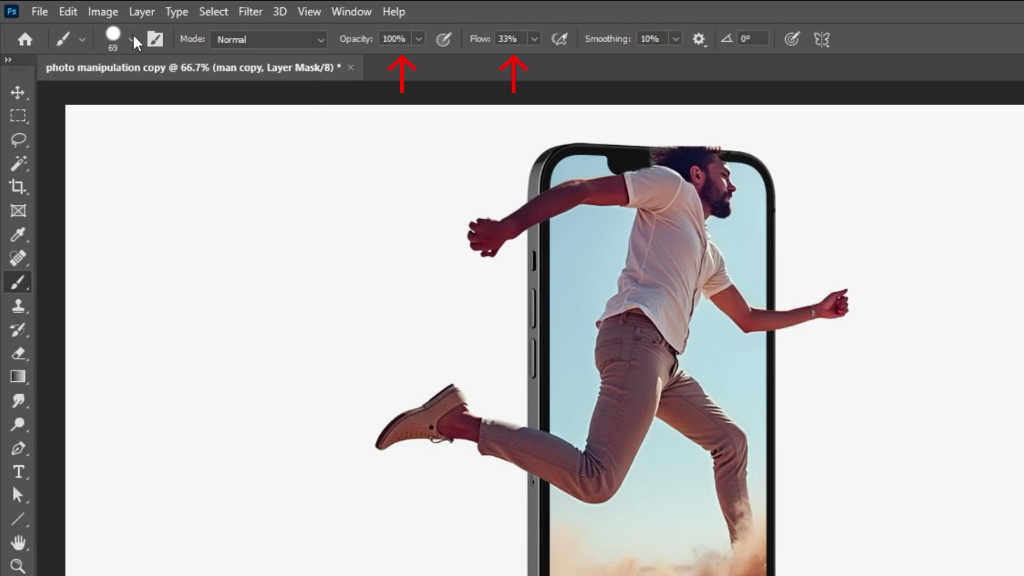
{"action": "left_click", "coordinate": [534, 38]}
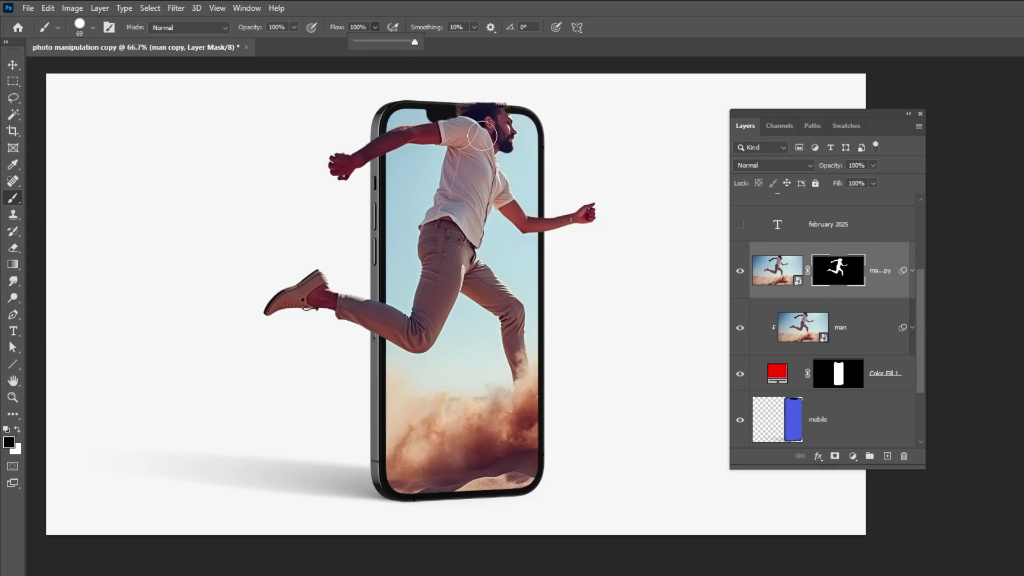
{"action": "left_click_drag", "start_coordinate": [521, 106], "coordinate": [452, 104]}
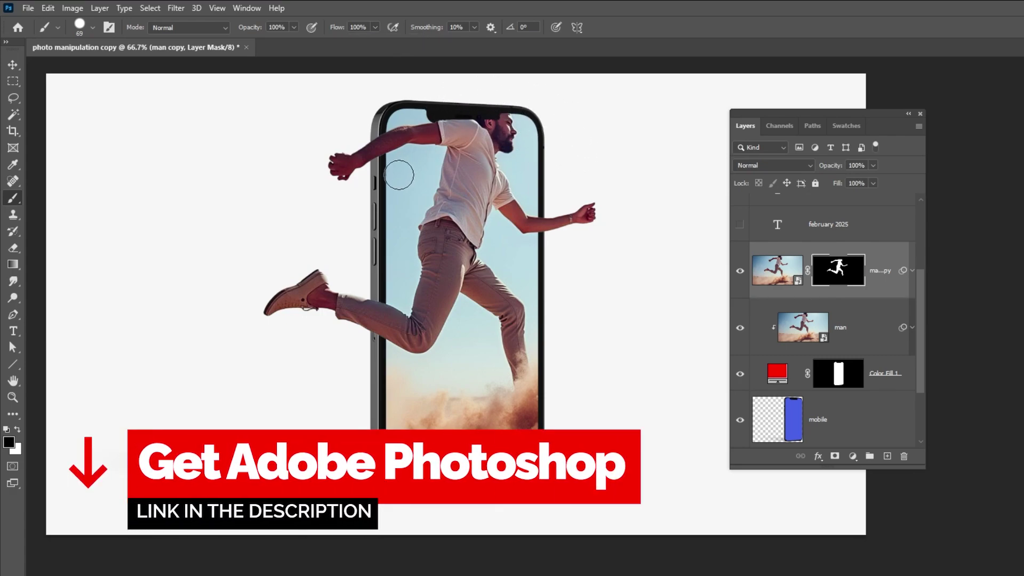
{"action": "left_click_drag", "start_coordinate": [383, 168], "coordinate": [338, 171]}
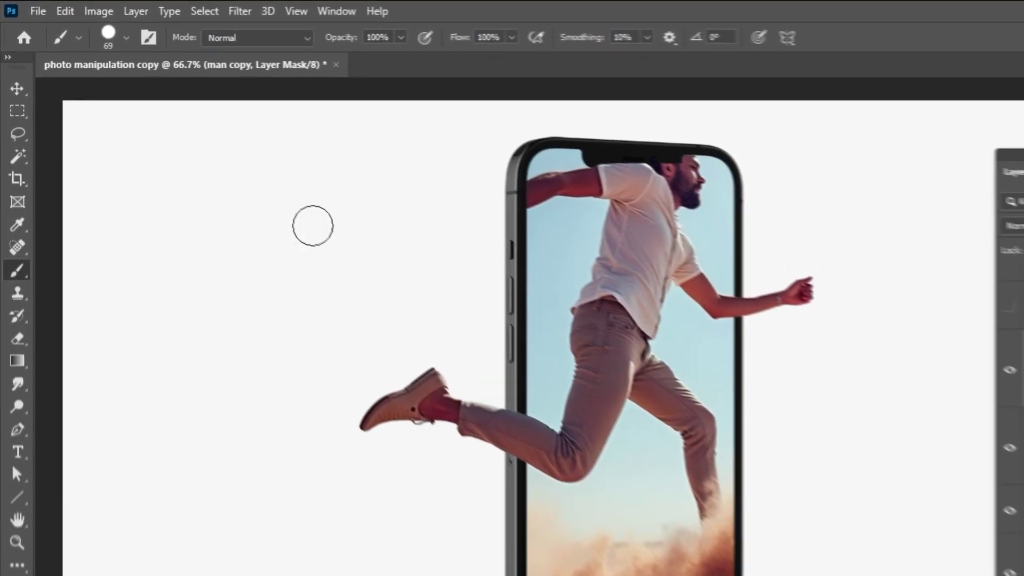
Step: Switch to a Soft Round Pressure Opacity brush with 43% flow
{"action": "left_click", "coordinate": [132, 39]}
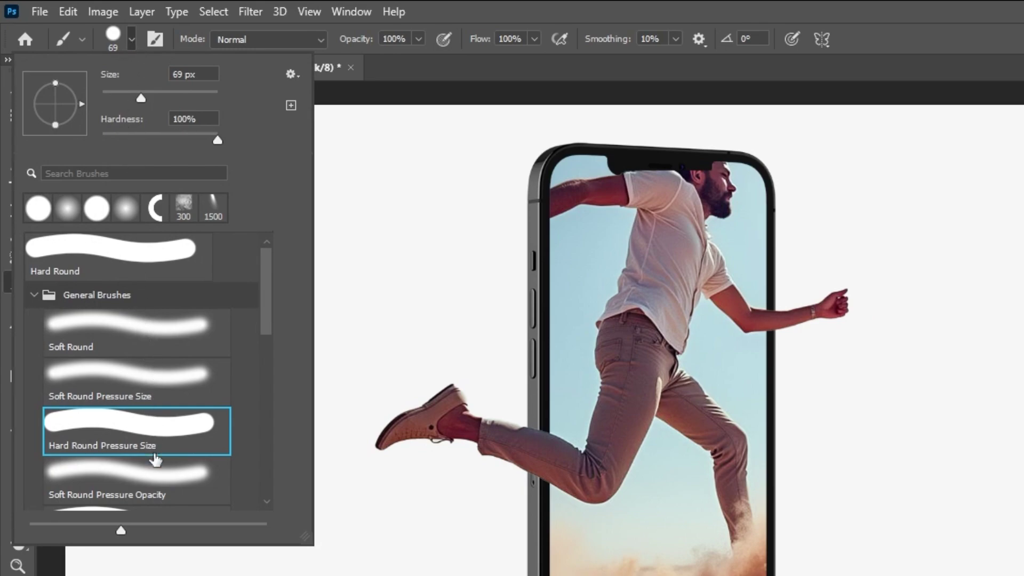
{"action": "scroll", "coordinate": [154, 458], "scroll_direction": "down", "scroll_amount": 1}
{"action": "left_click", "coordinate": [152, 472]}
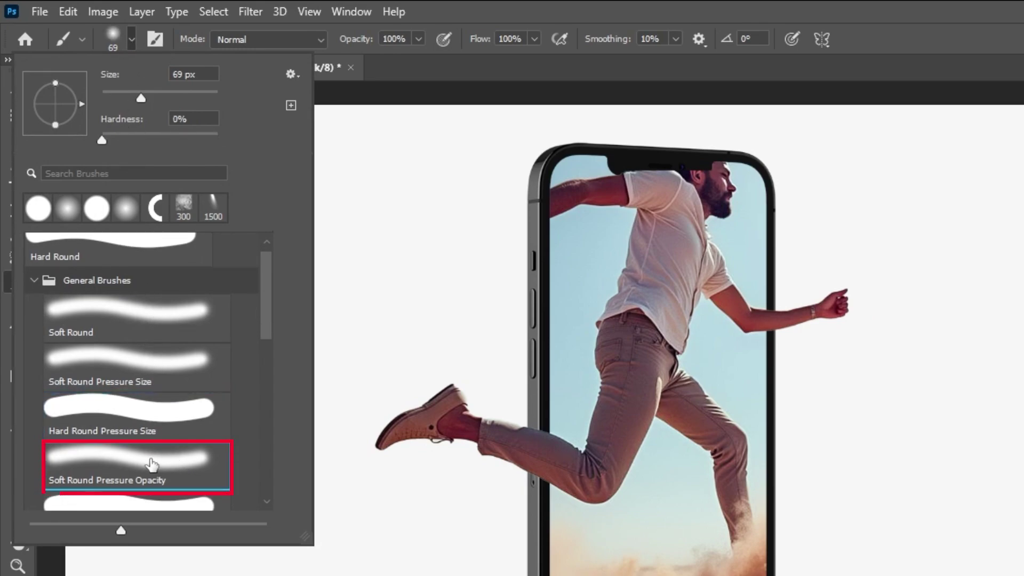
{"action": "left_click", "coordinate": [534, 39]}
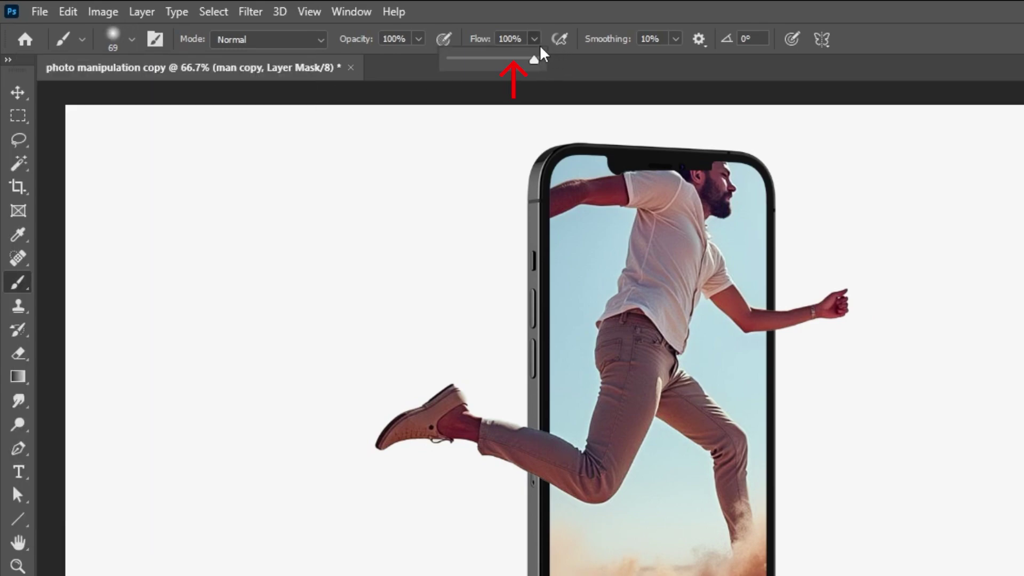
{"action": "left_click_drag", "start_coordinate": [489, 65], "coordinate": [487, 65]}
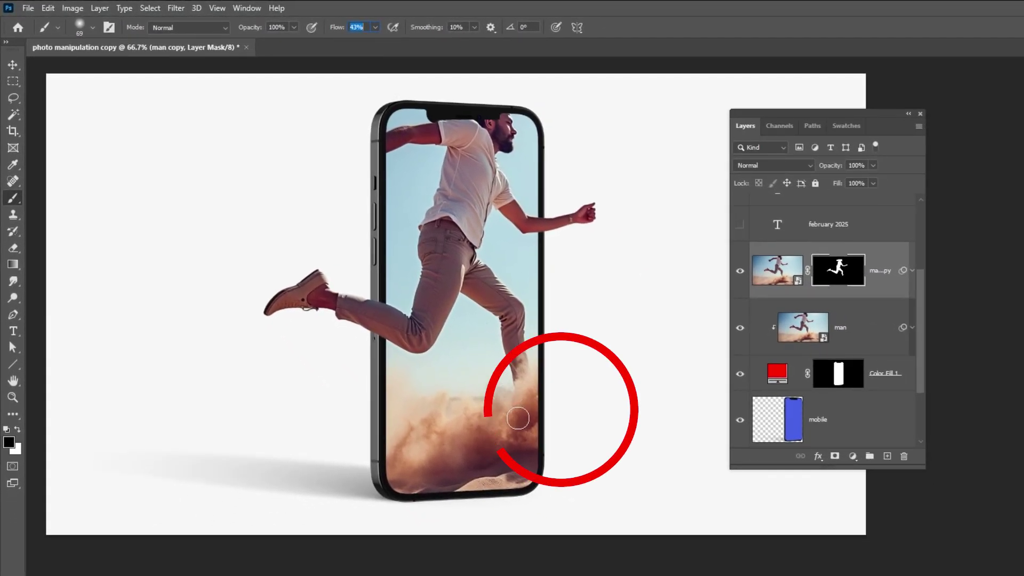
Step: Paint white on the mask to reveal dust past the phone's right edge, then restore black
{"action": "left_click", "coordinate": [19, 430]}
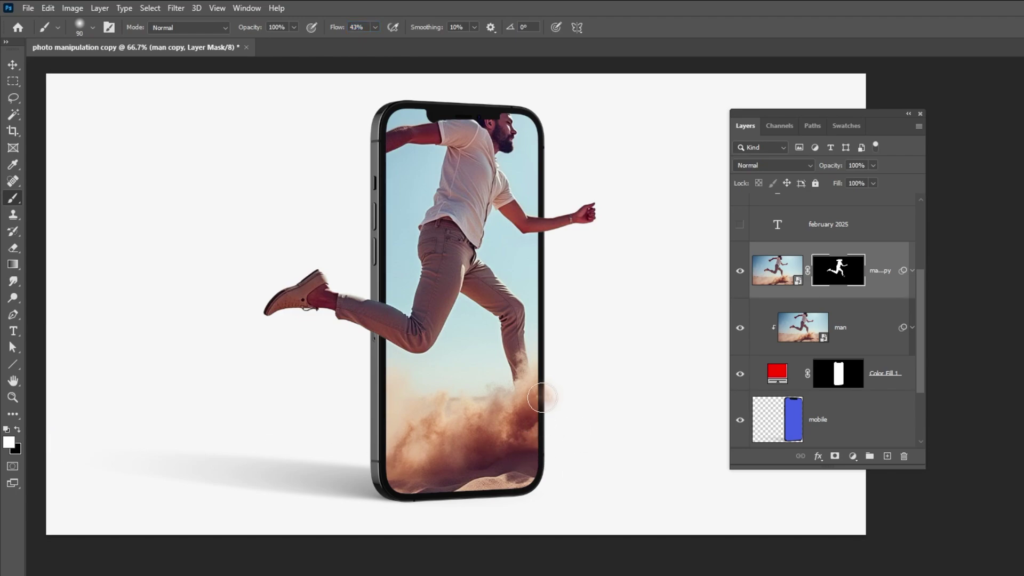
{"action": "mouse_move", "coordinate": [547, 405]}
{"action": "left_mouse_down"}
{"action": "mouse_move", "coordinate": [544, 425]}
{"action": "mouse_move", "coordinate": [561, 421]}
{"action": "mouse_move", "coordinate": [539, 406]}
{"action": "mouse_move", "coordinate": [583, 427]}
{"action": "mouse_move", "coordinate": [598, 412]}
{"action": "mouse_move", "coordinate": [600, 388]}
{"action": "mouse_move", "coordinate": [579, 389]}
{"action": "mouse_move", "coordinate": [553, 433]}
{"action": "left_mouse_up"}
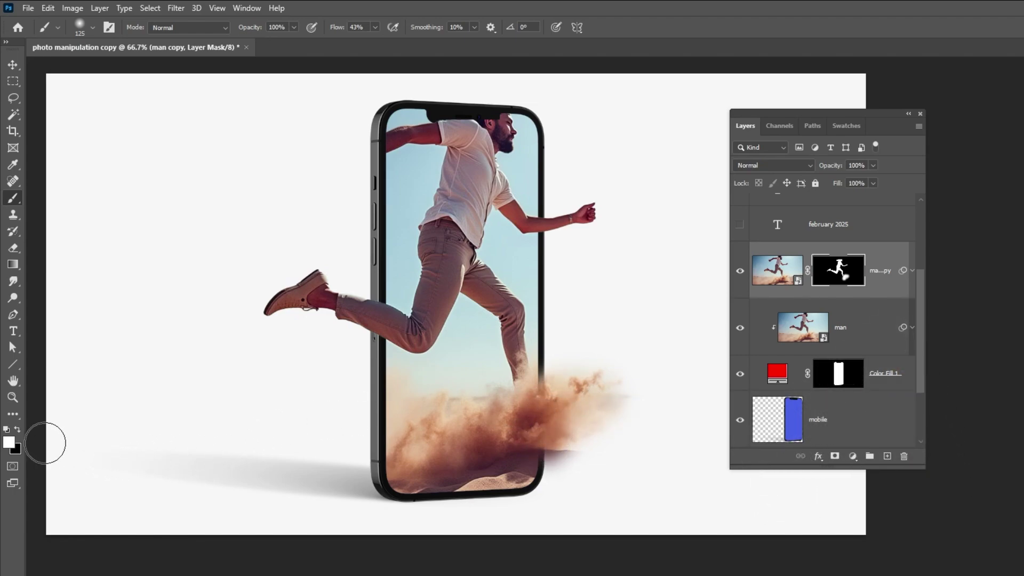
{"action": "left_click", "coordinate": [17, 430]}
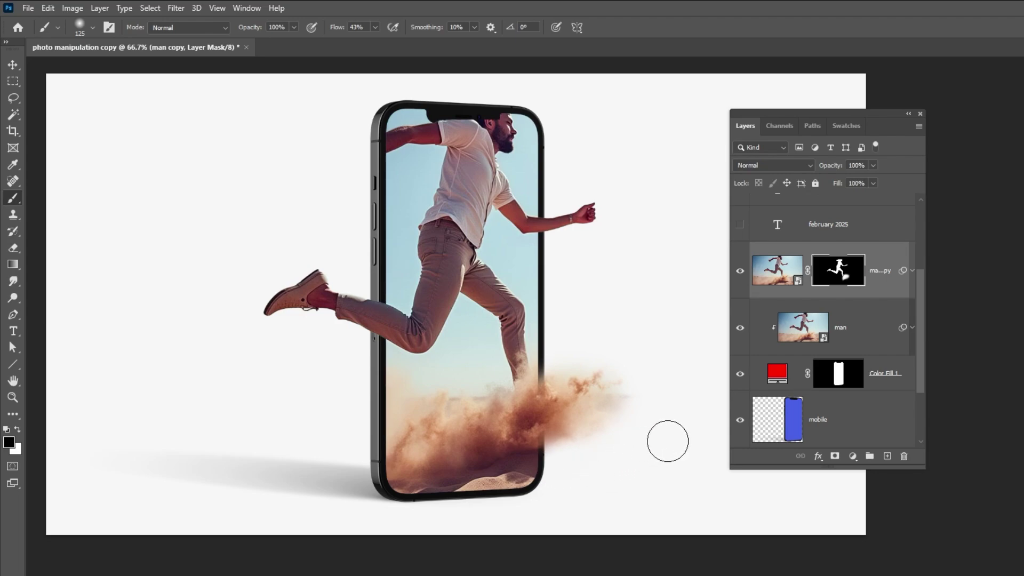
Step: Duplicate man copy as 'man copy 2', place it below the phone layers, and delete its mask
{"action": "key", "text": "v"}
{"action": "left_click_drag", "start_coordinate": [924, 462], "coordinate": [925, 522]}
{"action": "left_click_drag", "start_coordinate": [881, 118], "coordinate": [928, 99]}
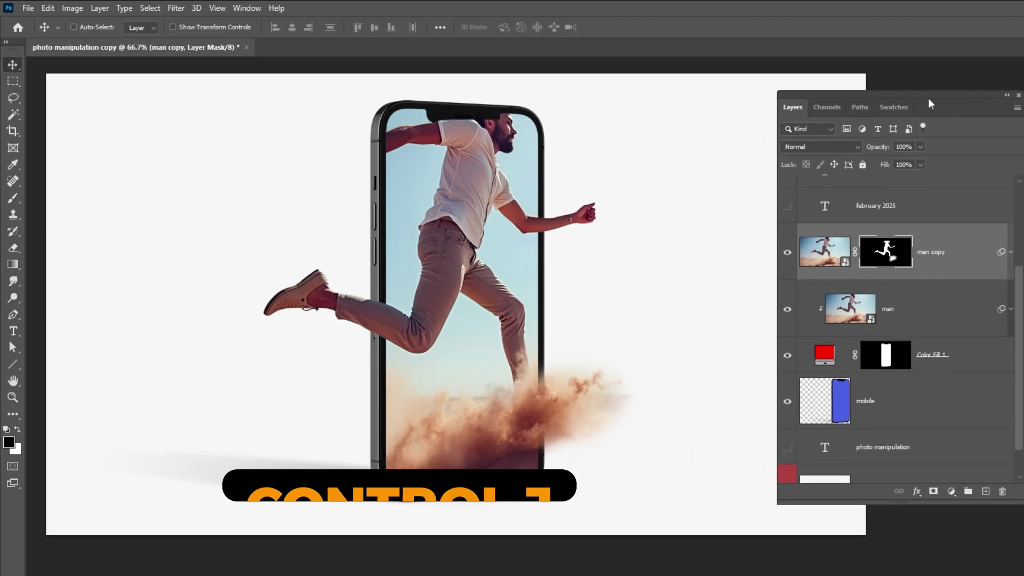
{"action": "key", "text": "ctrl+j"}
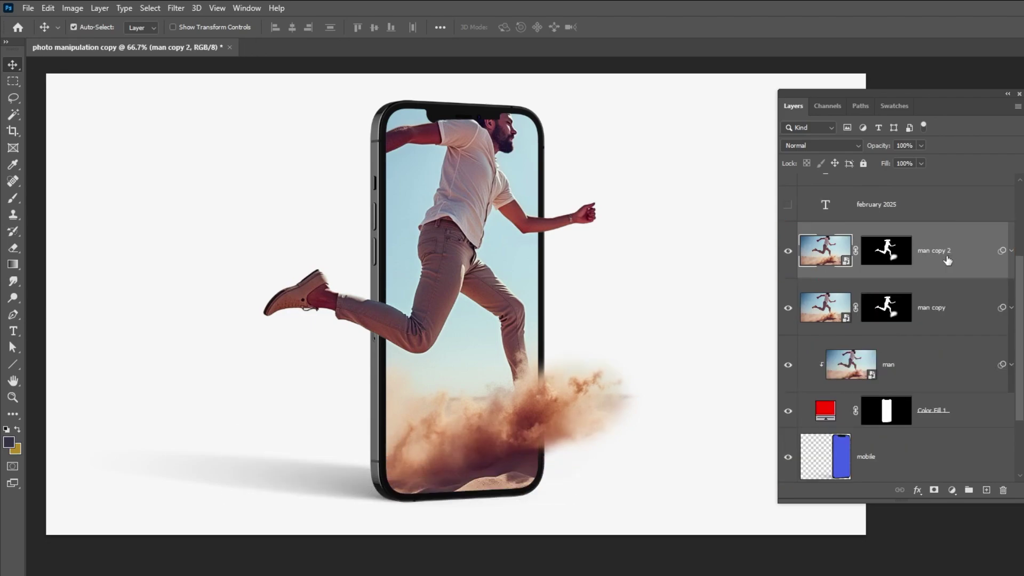
{"action": "left_click_drag", "start_coordinate": [946, 260], "coordinate": [952, 458]}
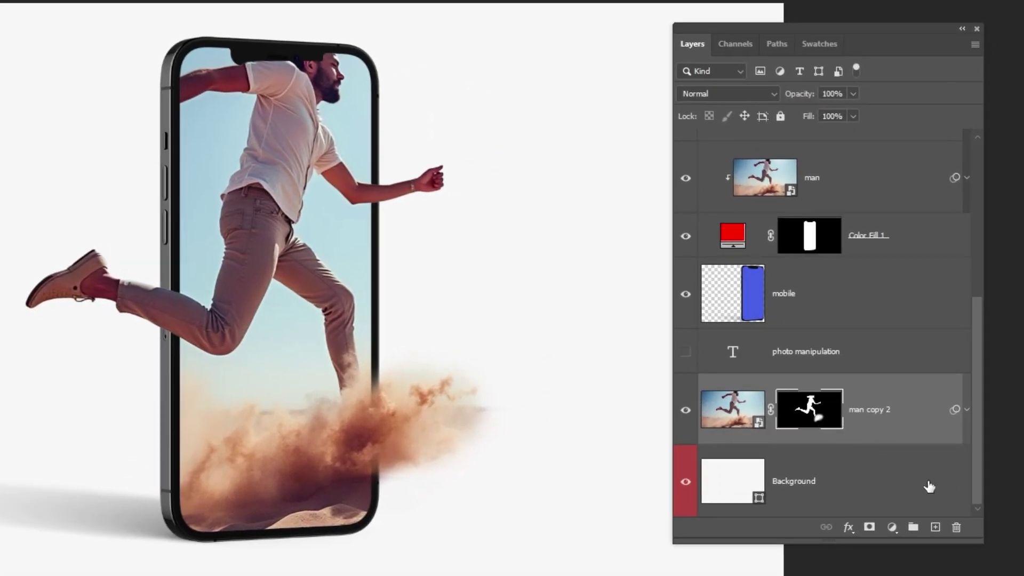
{"action": "left_click_drag", "start_coordinate": [952, 524], "coordinate": [955, 528]}
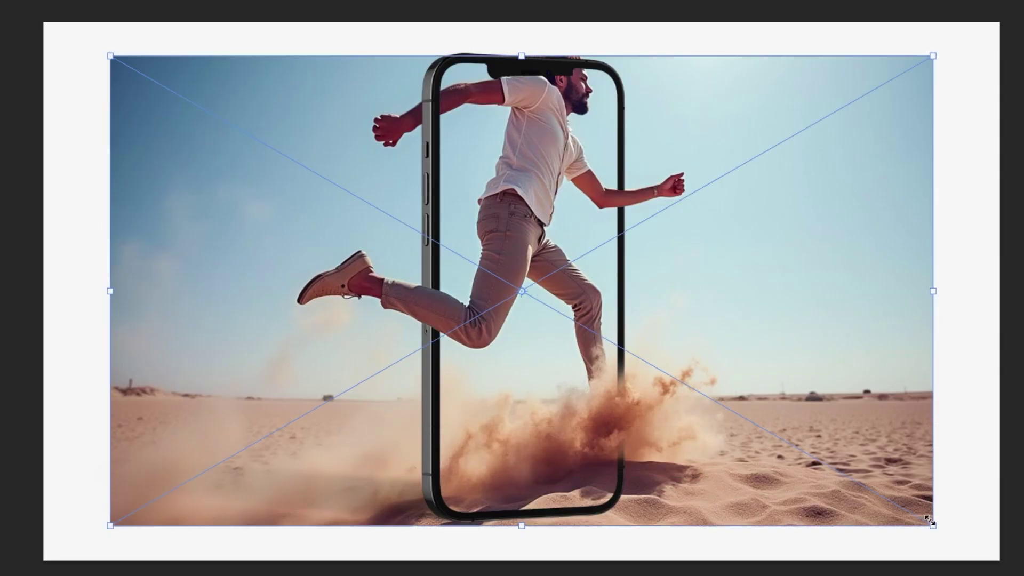
Step: Scale man copy 2 to fill the canvas and rasterize it
{"action": "left_click_drag", "start_coordinate": [929, 520], "coordinate": [1003, 564]}
{"action": "key", "text": "Return"}
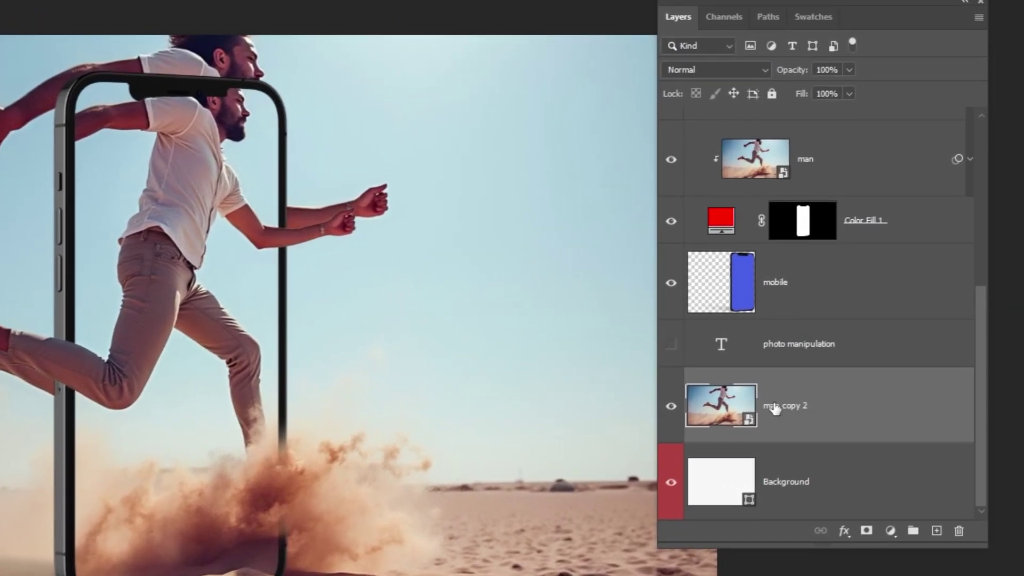
{"action": "right_click", "coordinate": [774, 408]}
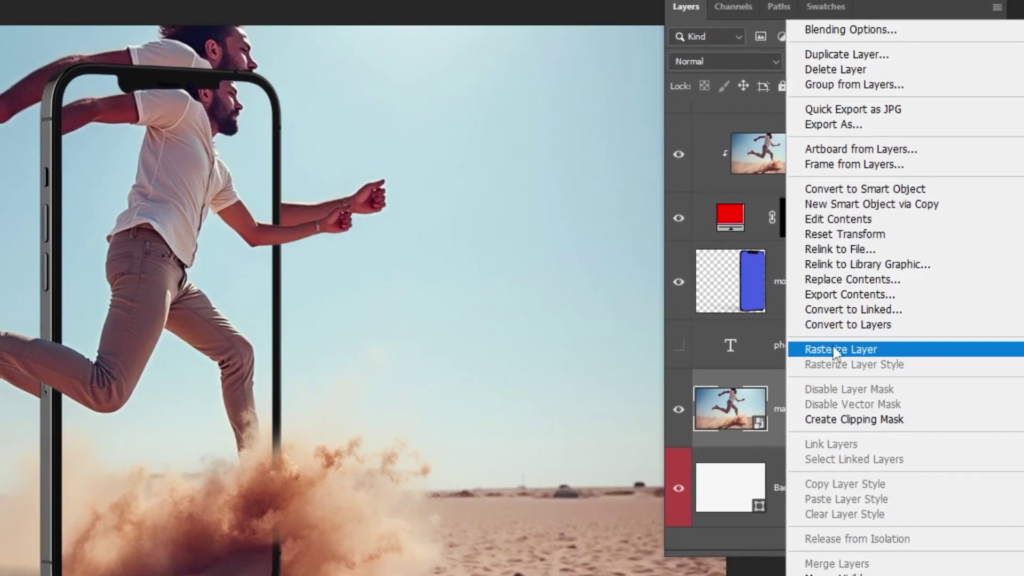
{"action": "left_click", "coordinate": [884, 354]}
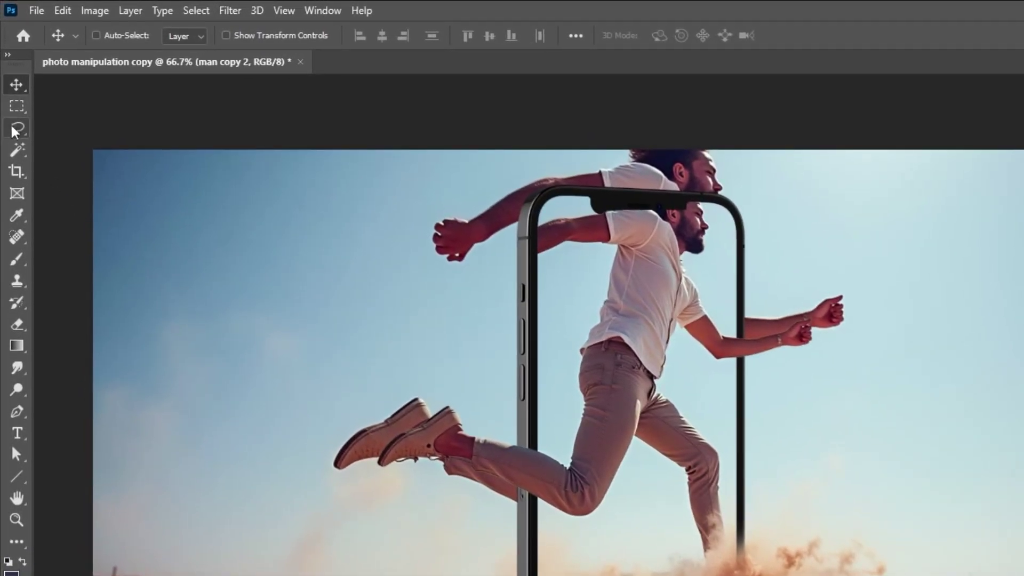
Step: Group the layers from mobile through man copy into a 'mobile' folder
{"action": "left_click", "coordinate": [17, 128]}
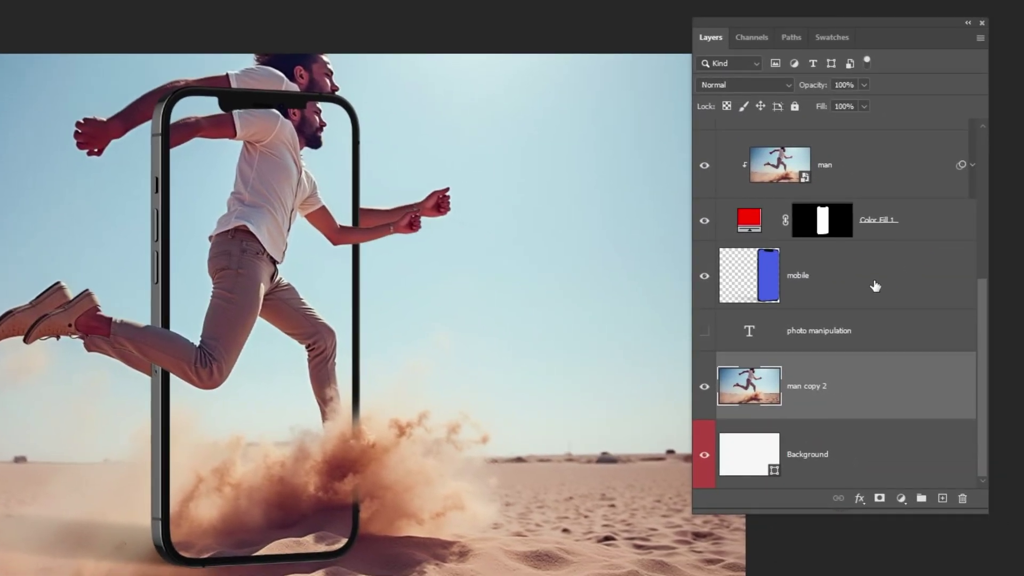
{"action": "left_click", "coordinate": [868, 282]}
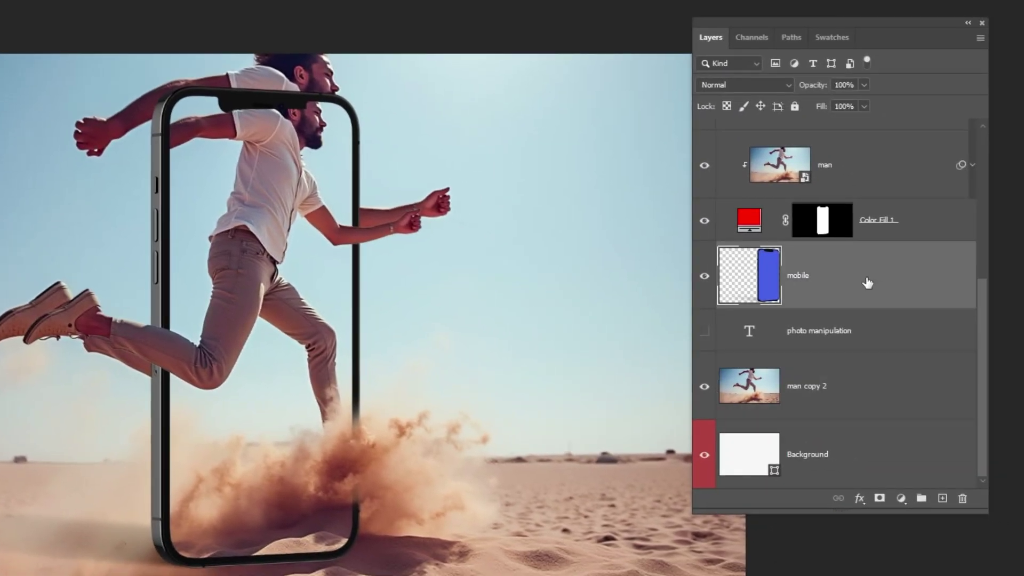
{"action": "scroll", "coordinate": [886, 188], "scroll_direction": "up", "scroll_amount": 3}
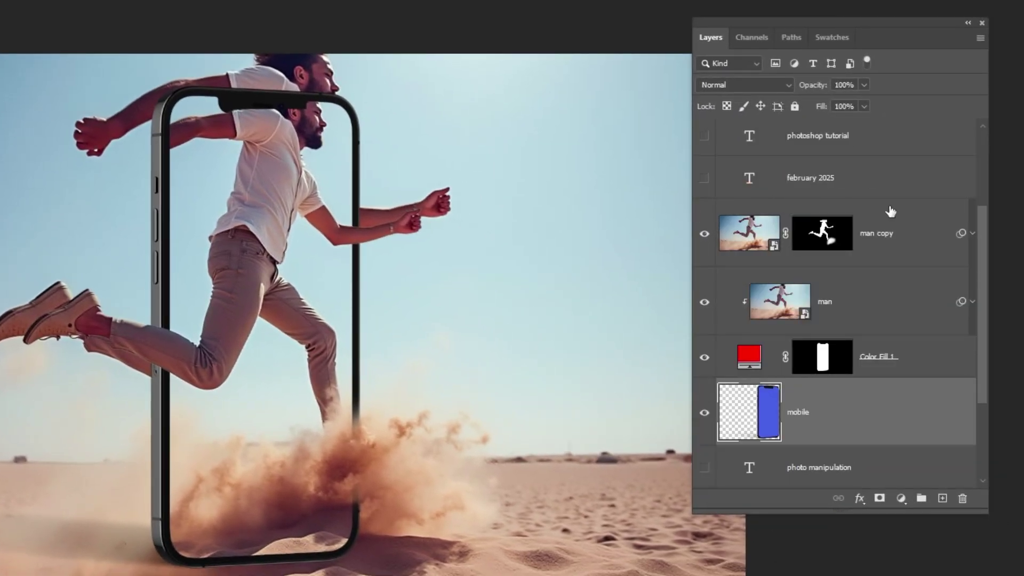
{"action": "left_click", "coordinate": [900, 237], "text": "shift"}
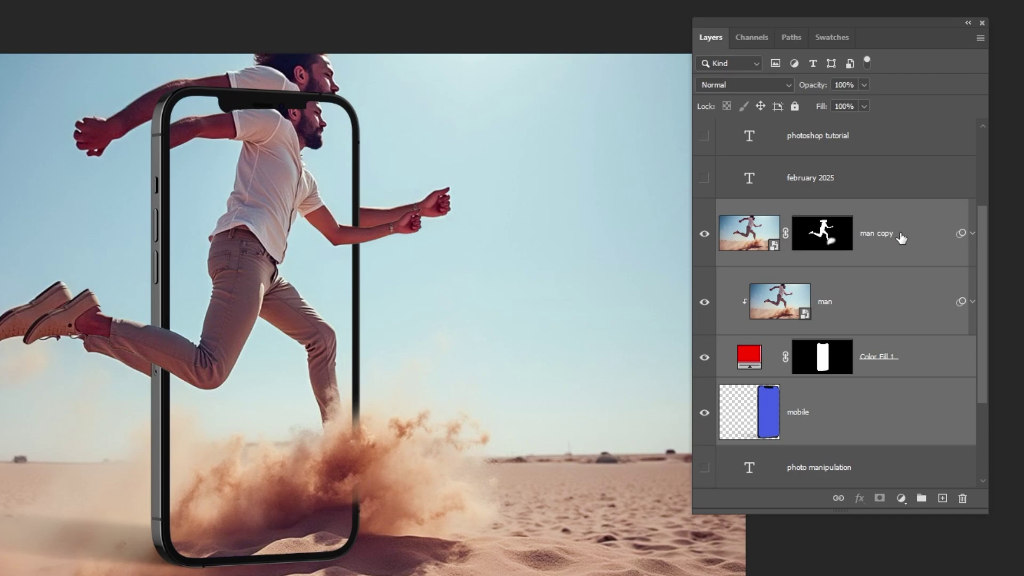
{"action": "left_click", "coordinate": [920, 499]}
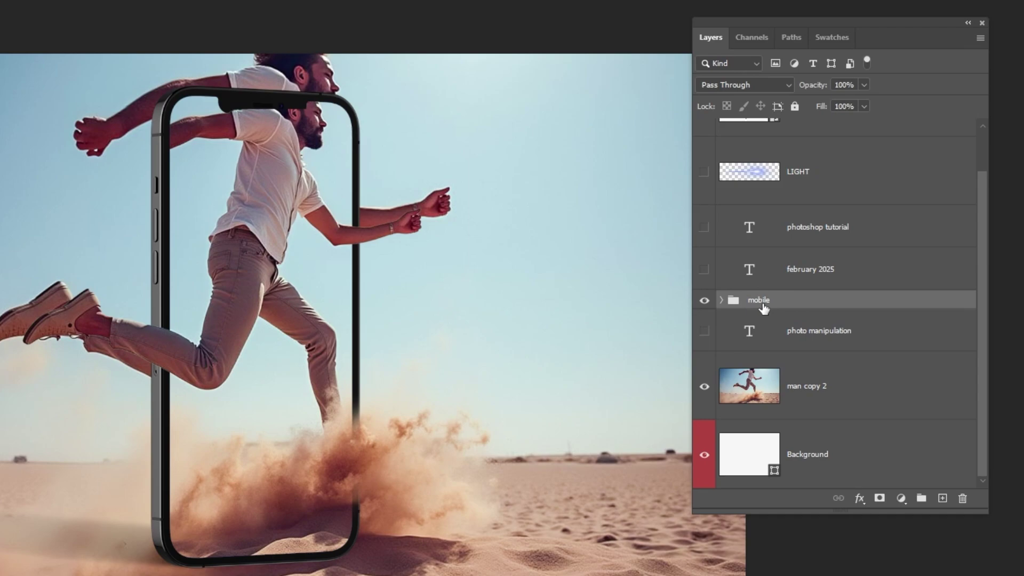
Step: Hide the mobile group and lasso loosely around the runner on man copy 2
{"action": "left_click", "coordinate": [704, 300]}
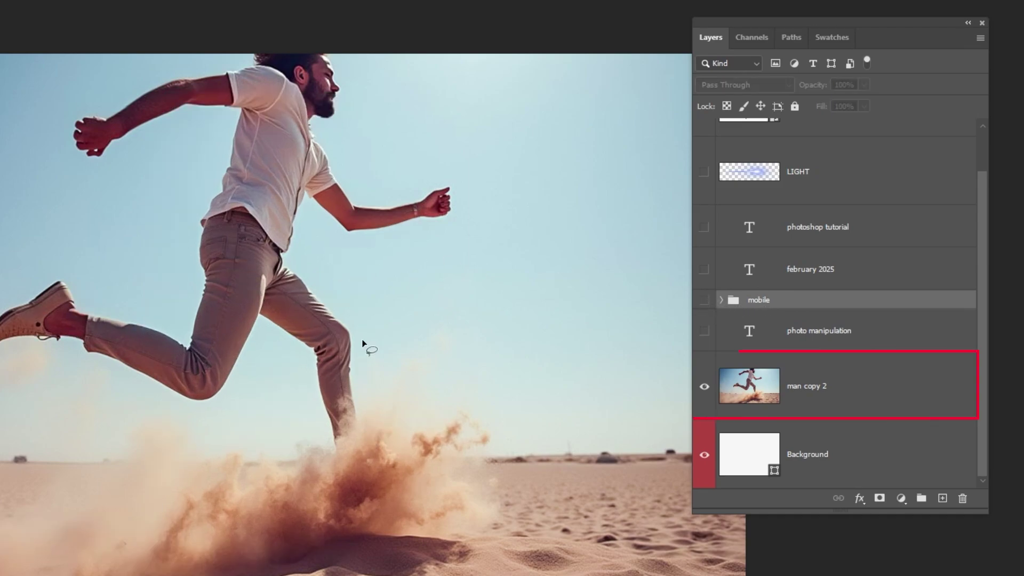
{"action": "left_click", "coordinate": [806, 395]}
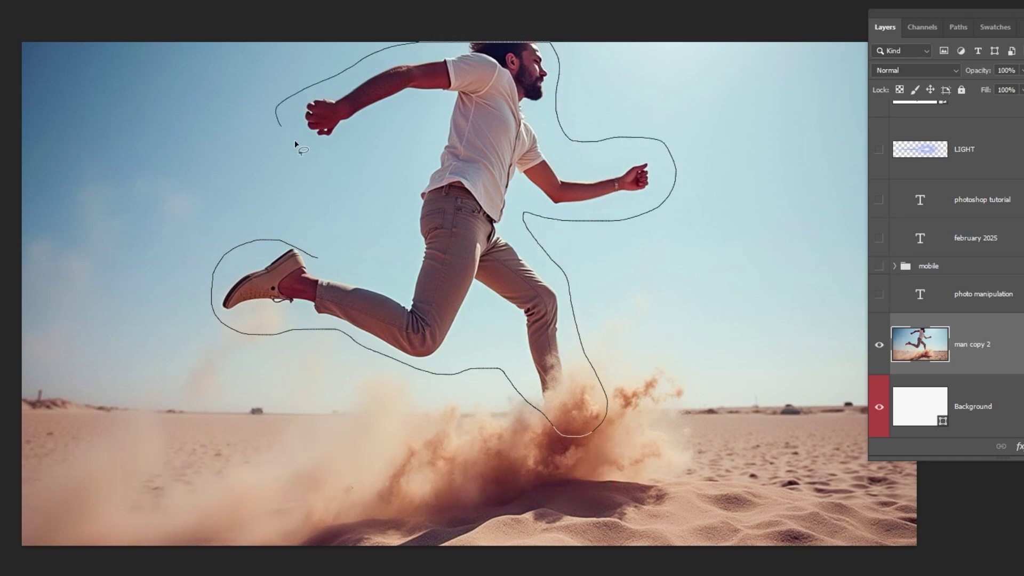
{"action": "left_click_drag", "start_coordinate": [306, 237], "coordinate": [316, 241]}
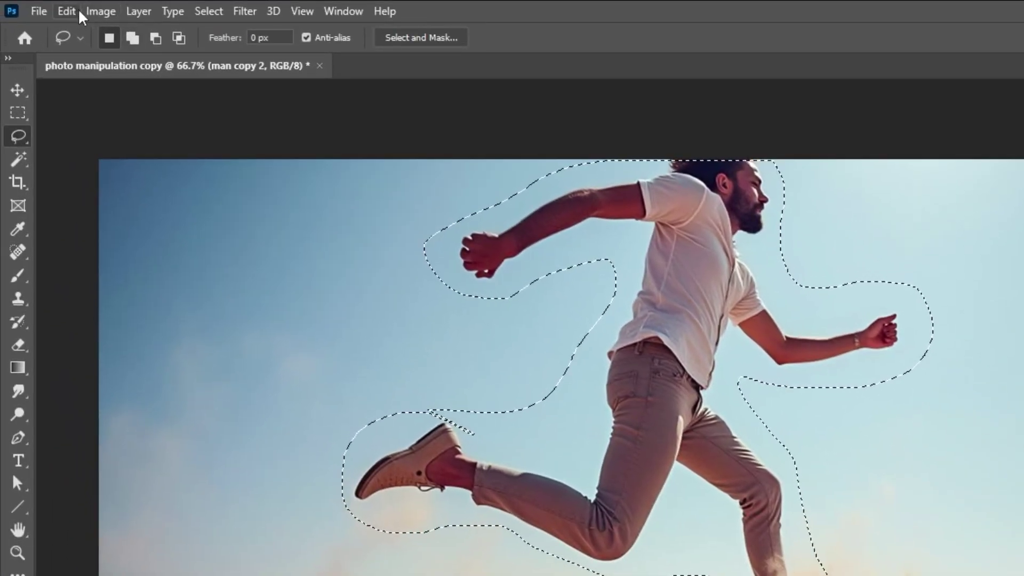
Step: Launch Content-Aware Fill on the lasso selection around the runner
{"action": "left_click", "coordinate": [64, 9]}
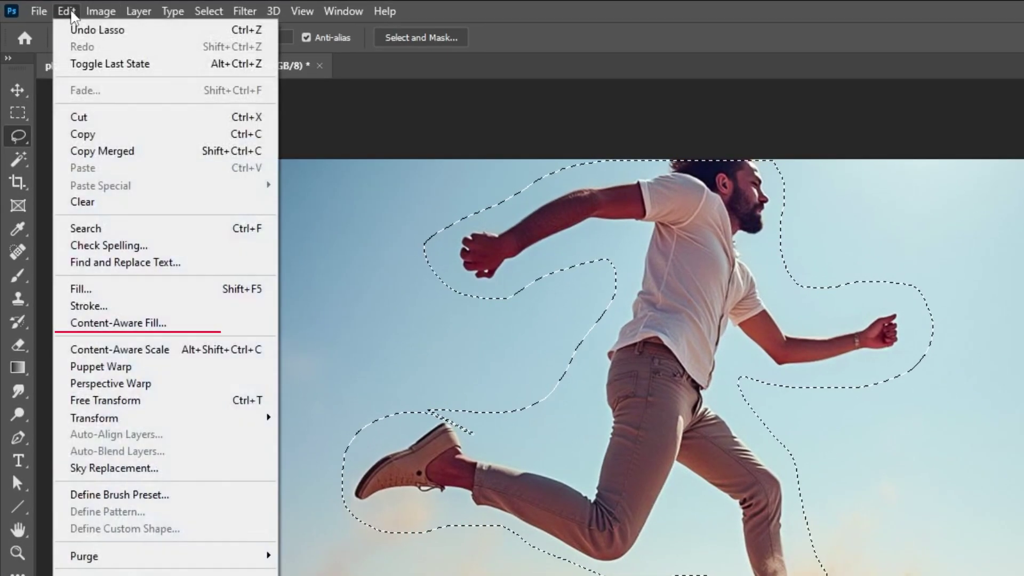
{"action": "left_click", "coordinate": [152, 322]}
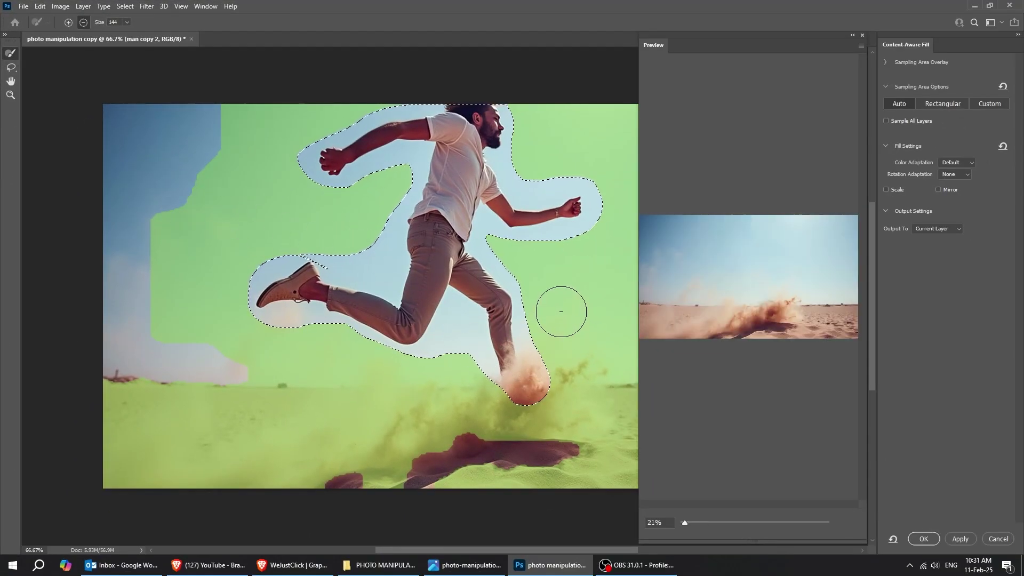
Step: Apply the Content-Aware Fill to remove the runner, deselect, and set up a 12.5-pixel Gaussian Blur
{"action": "left_click", "coordinate": [923, 539]}
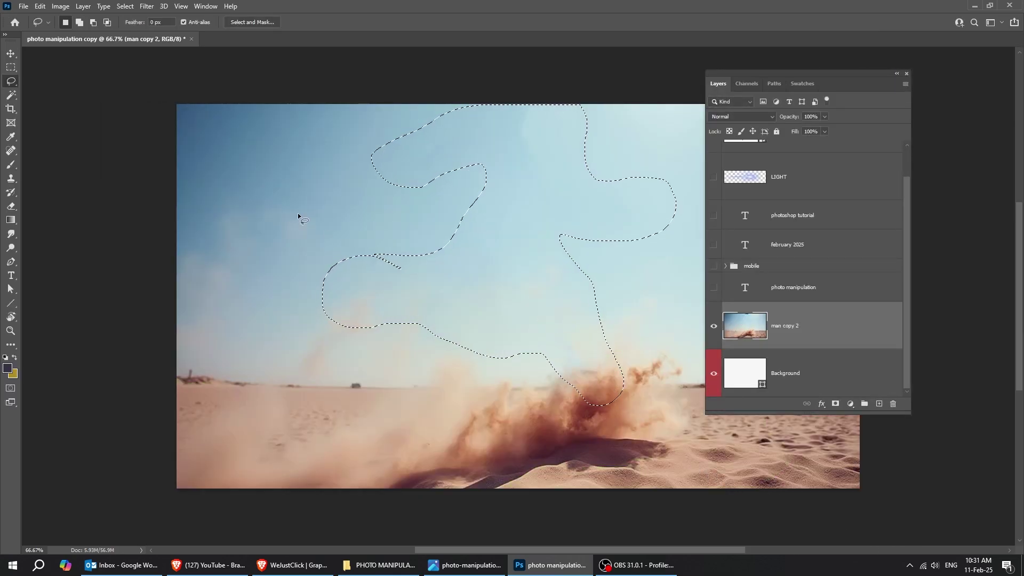
{"action": "key", "text": "ctrl+d"}
{"action": "left_click_drag", "start_coordinate": [461, 230], "coordinate": [346, 222]}
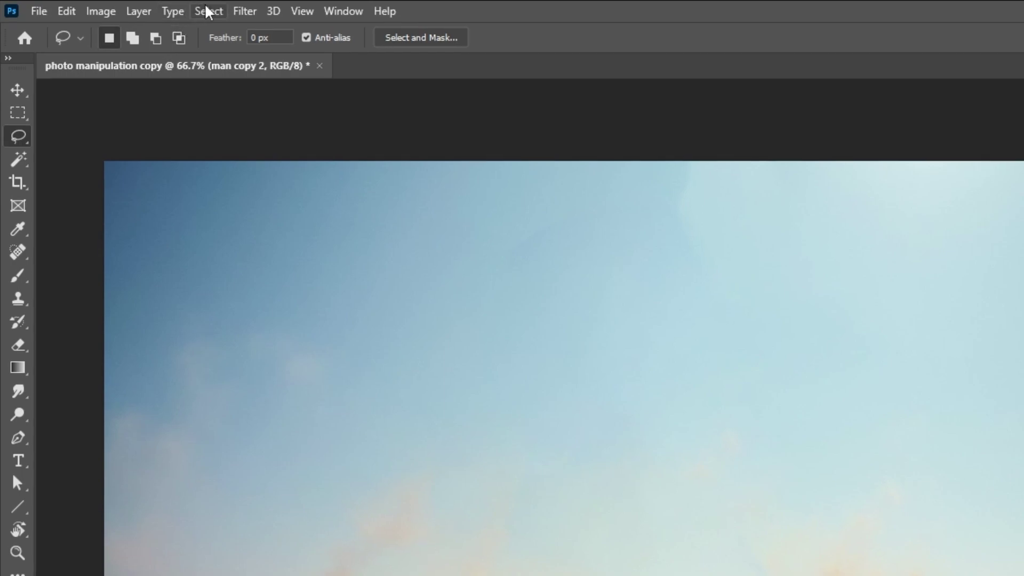
{"action": "left_click", "coordinate": [243, 11]}
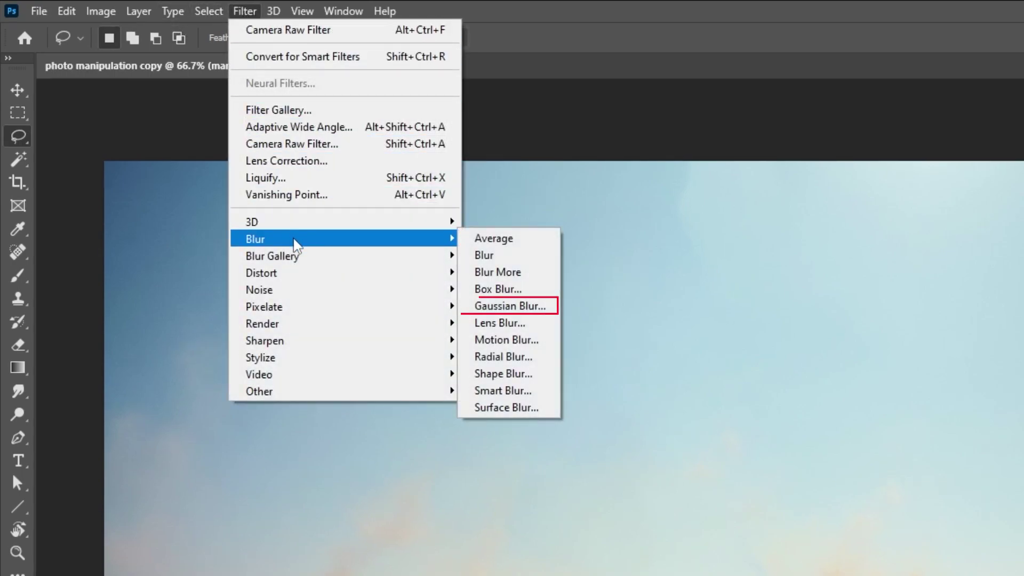
{"action": "left_click", "coordinate": [485, 306]}
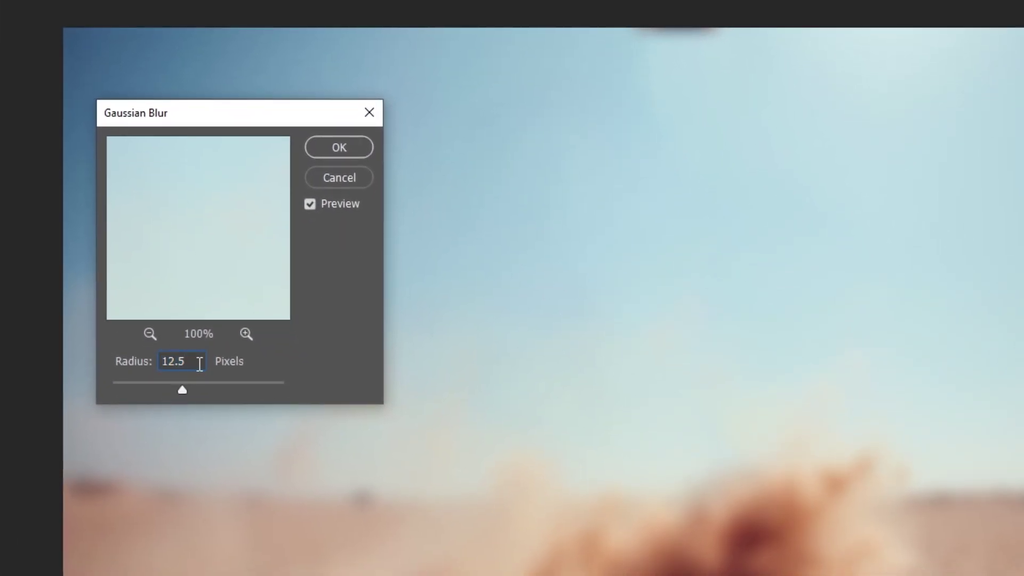
Step: Confirm the 12.5 px blur, then show the mobile group and tag it orange
{"action": "left_click", "coordinate": [327, 157]}
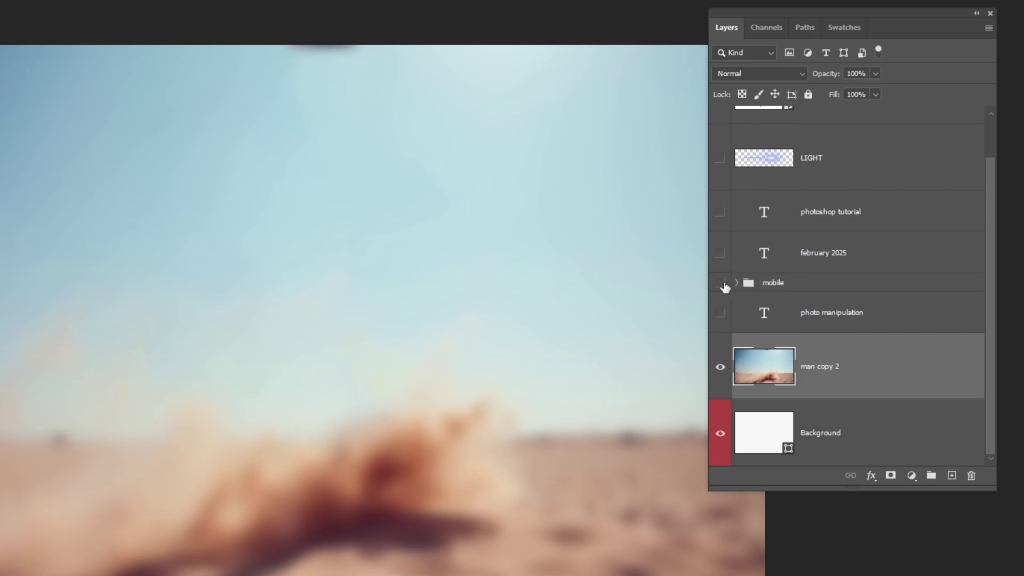
{"action": "left_click", "coordinate": [720, 283]}
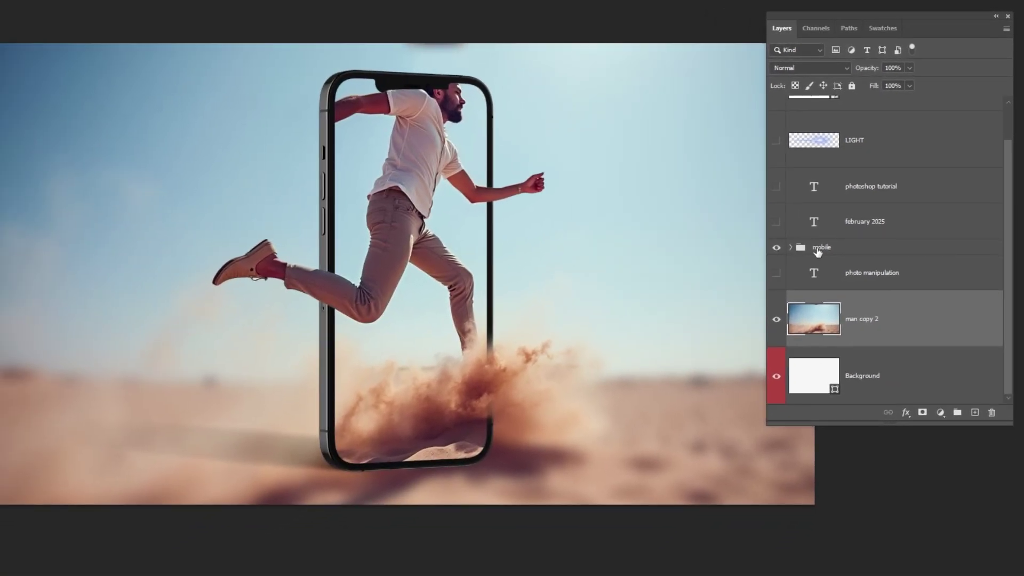
{"action": "right_click", "coordinate": [824, 247]}
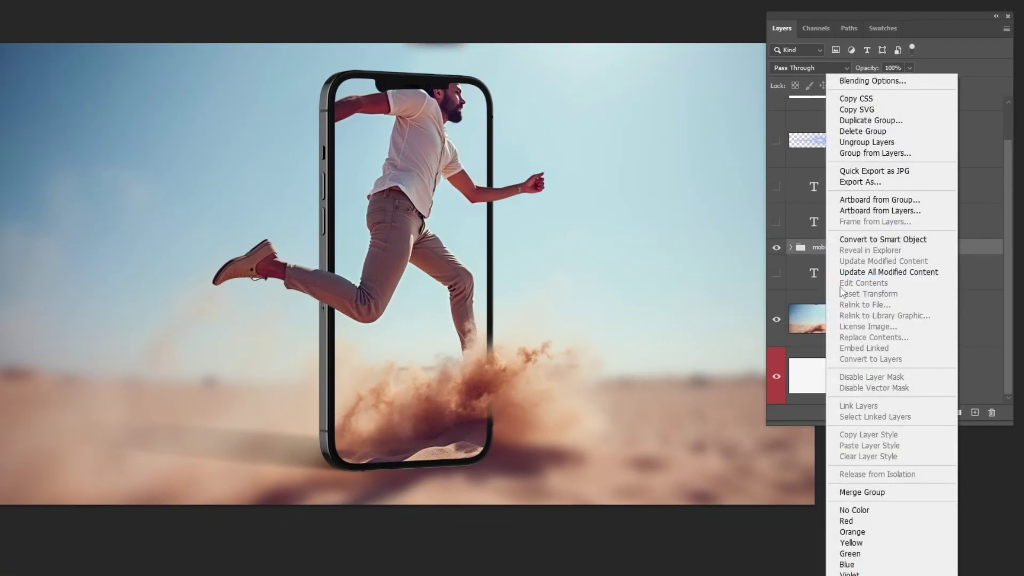
{"action": "left_click", "coordinate": [872, 531]}
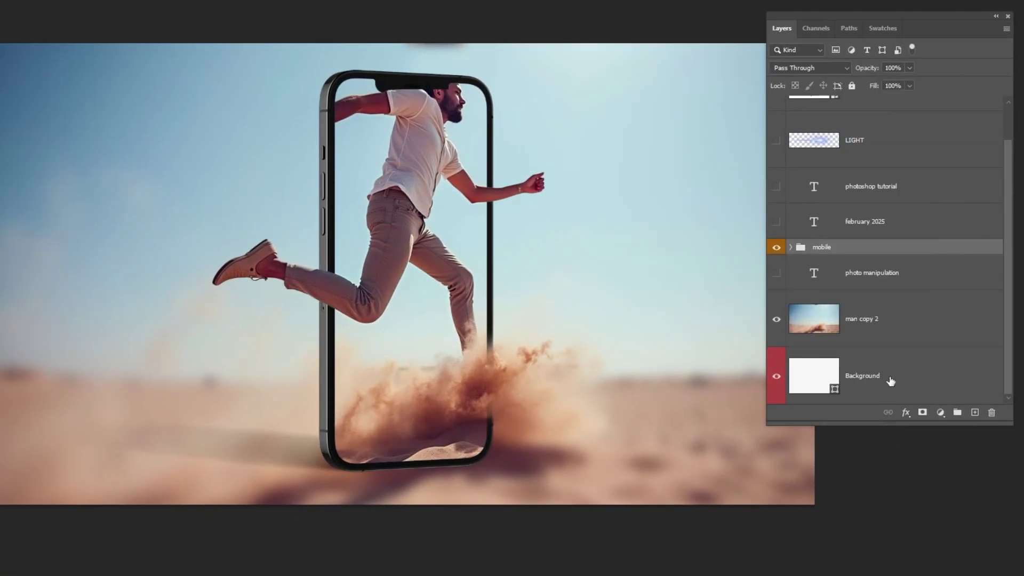
Step: Show the 'photo manipulation' title layer and select the title on the canvas for transforming
{"action": "left_click", "coordinate": [847, 287]}
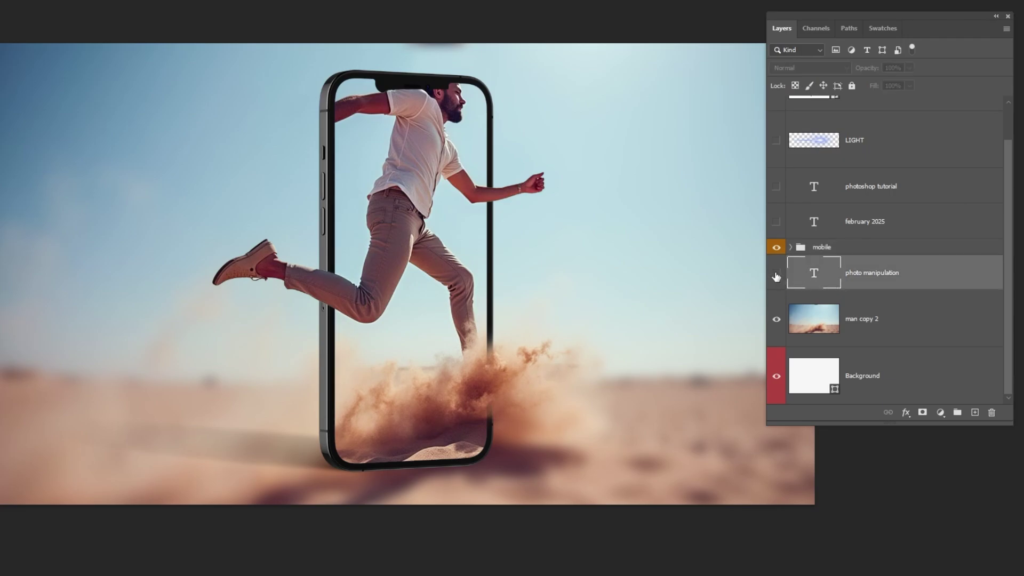
{"action": "left_click", "coordinate": [775, 275]}
{"action": "left_click", "coordinate": [205, 215]}
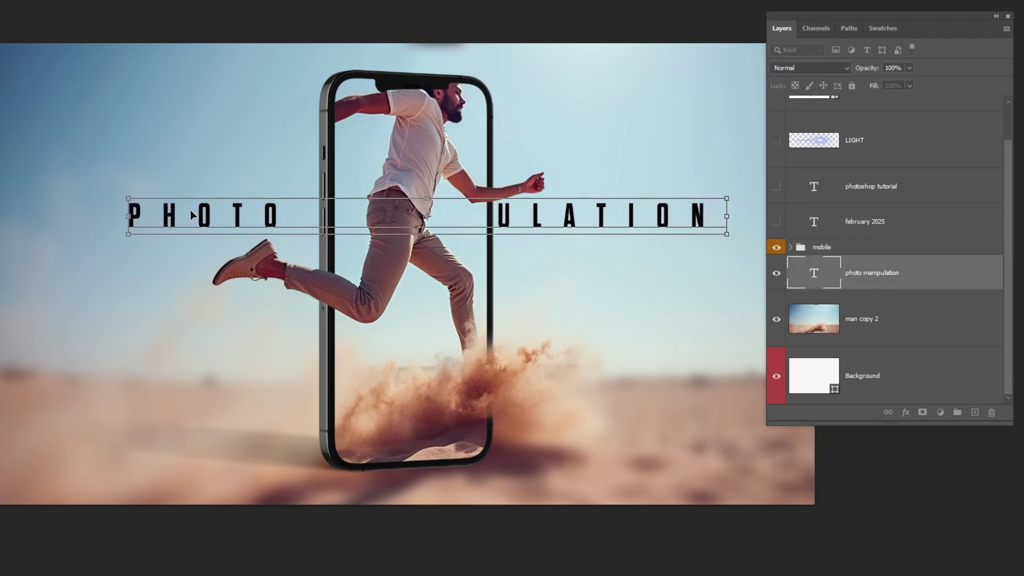
{"action": "key", "text": "ctrl+t"}
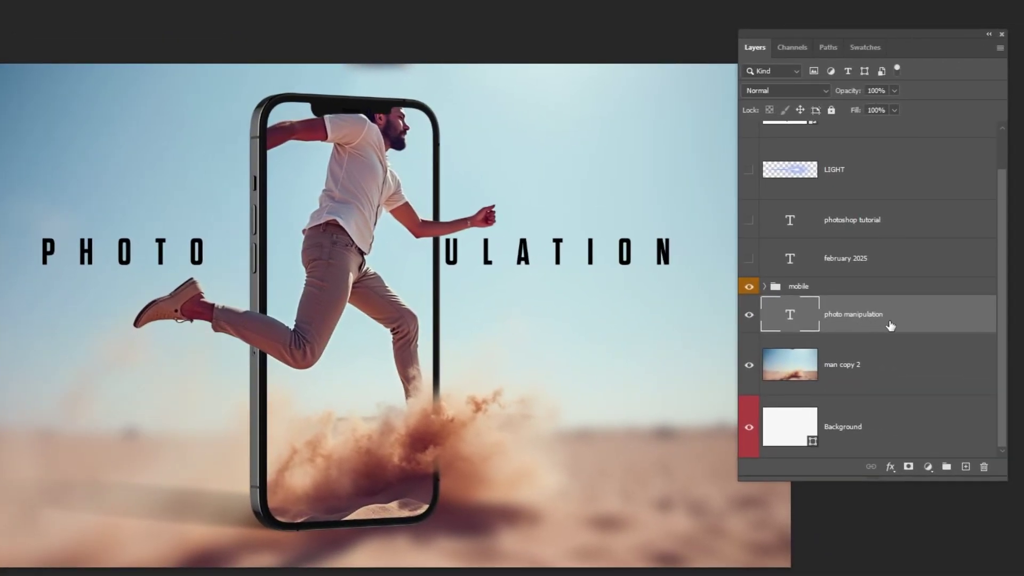
Step: Duplicate the PHOTO MANIPULATION title above the mobile group and set its fill to 0%
{"action": "left_click_drag", "start_coordinate": [891, 326], "coordinate": [963, 463]}
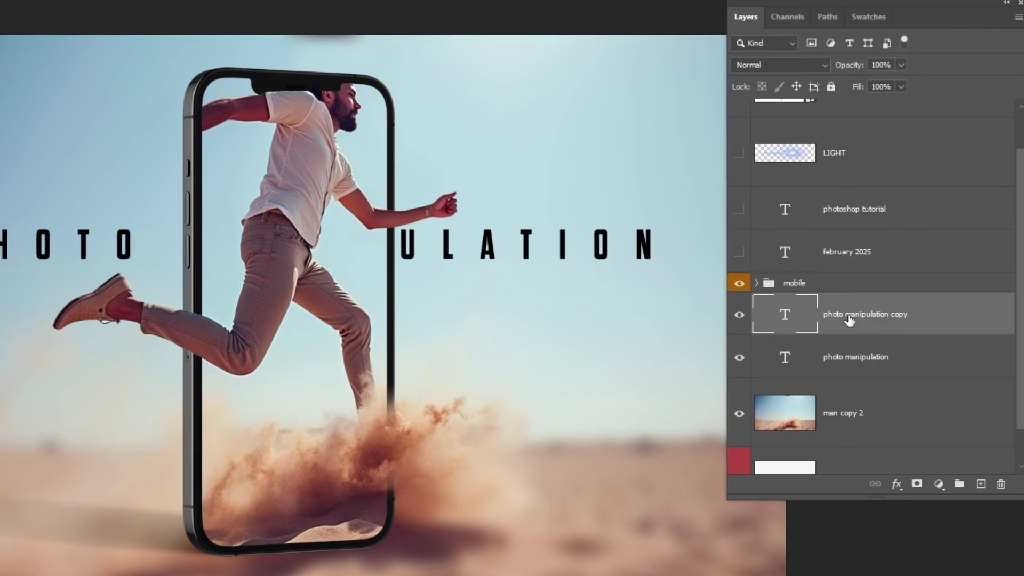
{"action": "left_click_drag", "start_coordinate": [850, 322], "coordinate": [839, 275]}
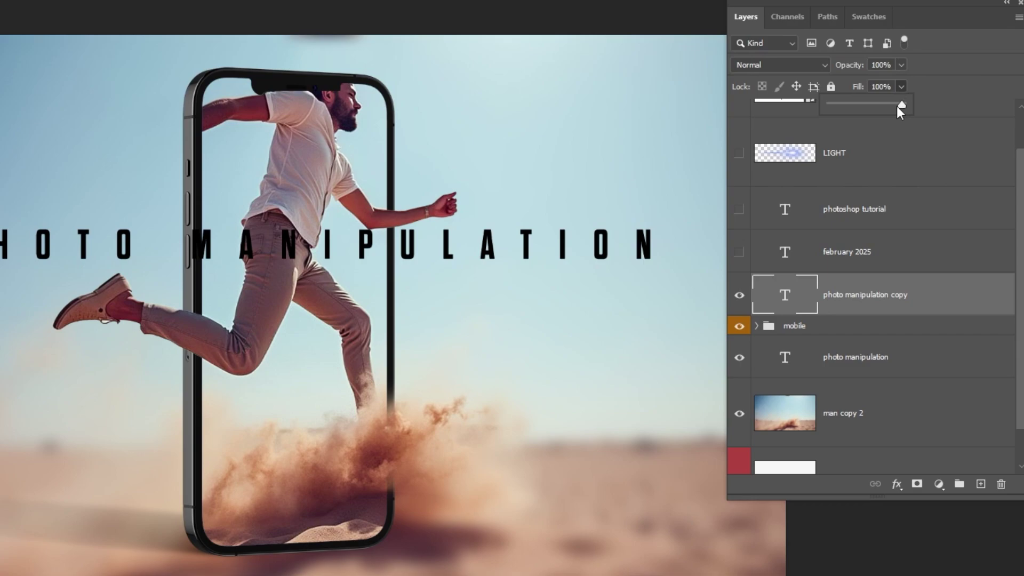
{"action": "left_click_drag", "start_coordinate": [826, 109], "coordinate": [827, 108]}
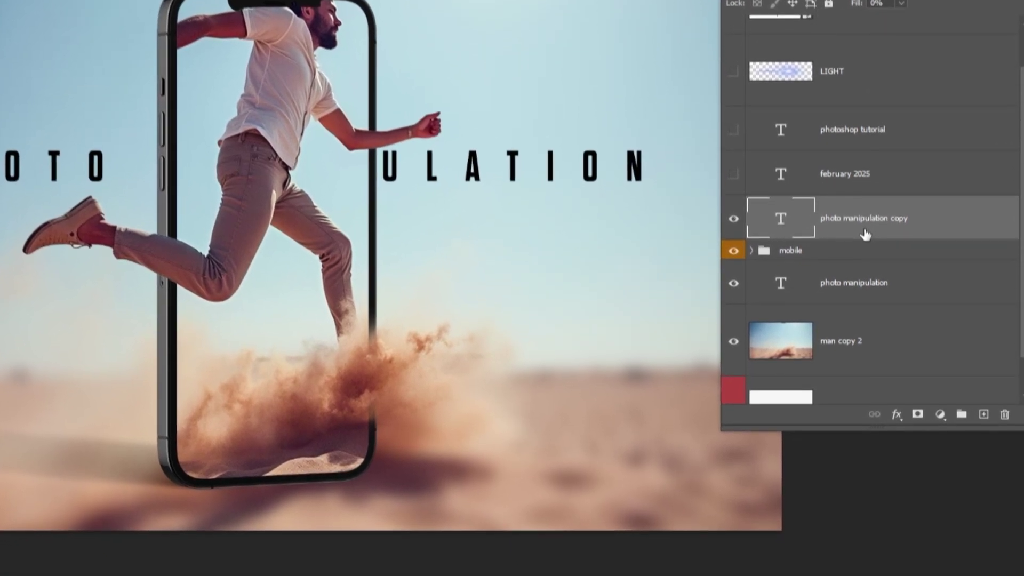
Step: Give the title copy a 4 px outside white stroke at 46% opacity
{"action": "left_click", "coordinate": [896, 408]}
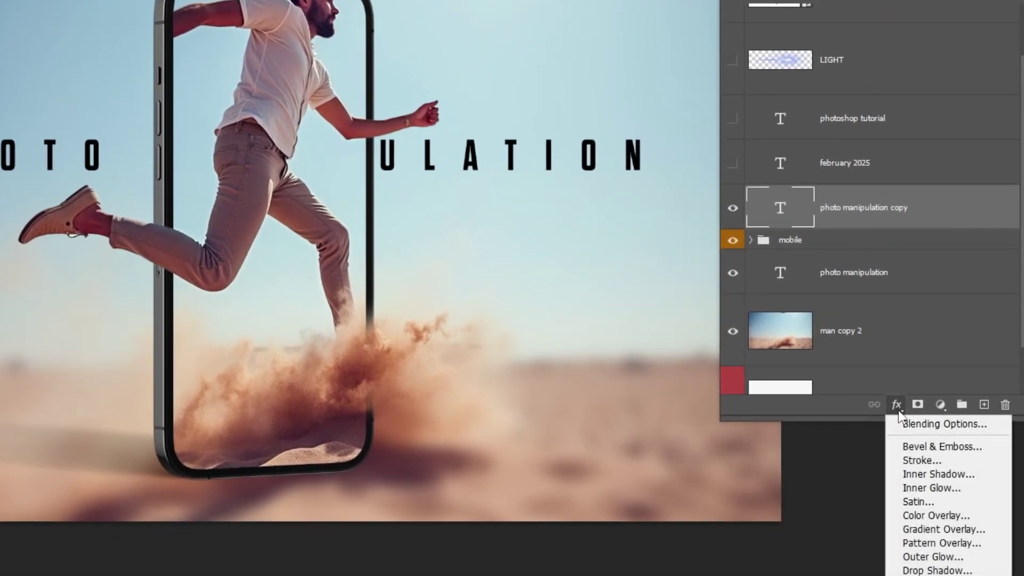
{"action": "left_click", "coordinate": [922, 460]}
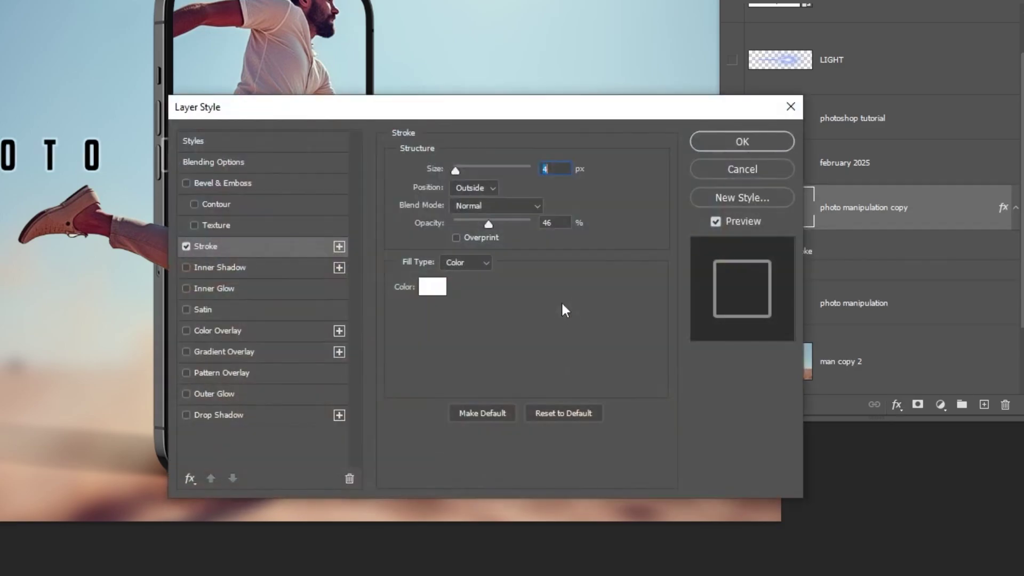
{"action": "left_click_drag", "start_coordinate": [414, 111], "coordinate": [700, 79]}
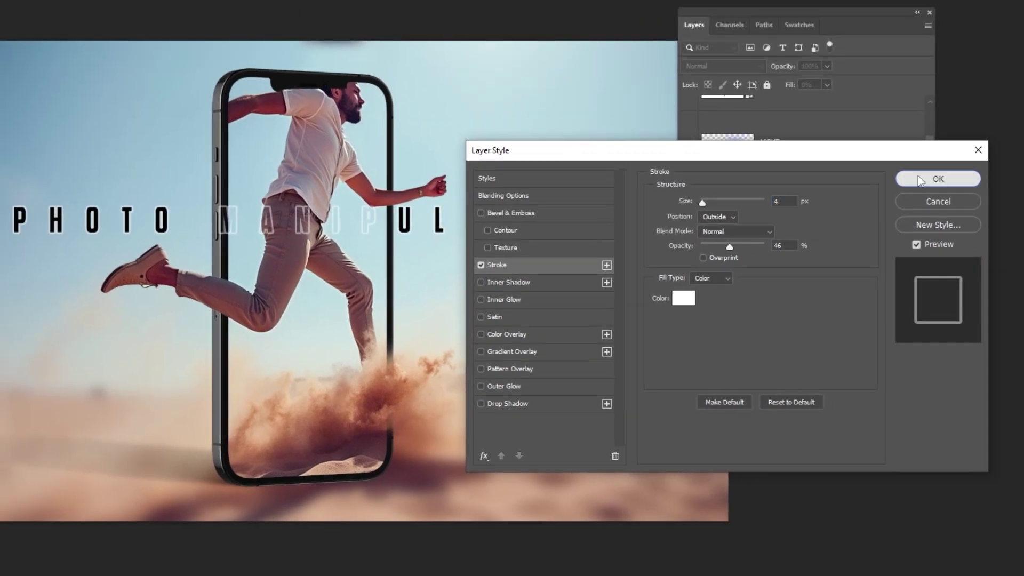
{"action": "left_click", "coordinate": [919, 179]}
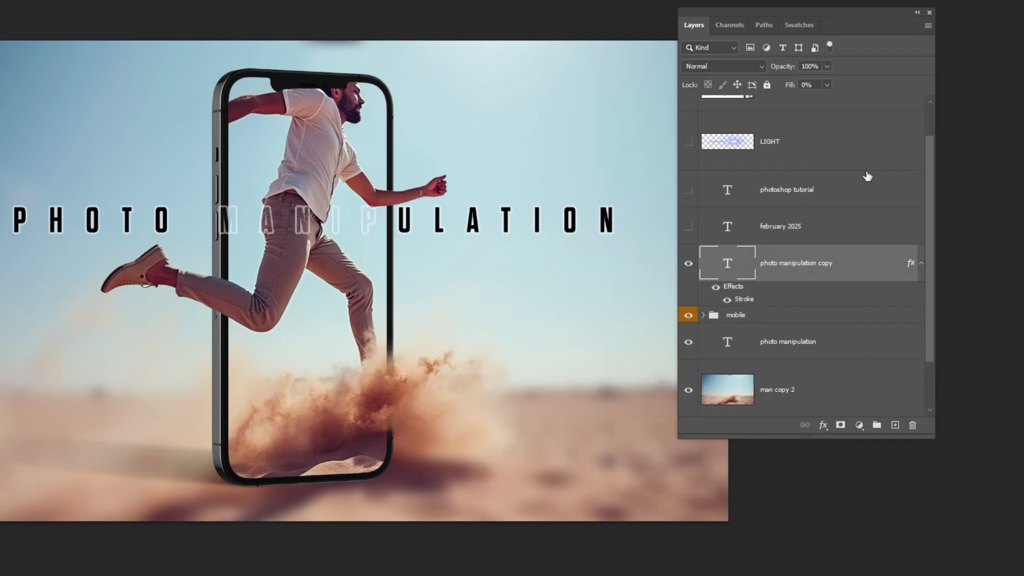
Step: Move 'photo manipulation copy' between 'man copy' and 'man' and clip it to 'man'
{"action": "left_click", "coordinate": [921, 264]}
{"action": "left_click", "coordinate": [703, 293]}
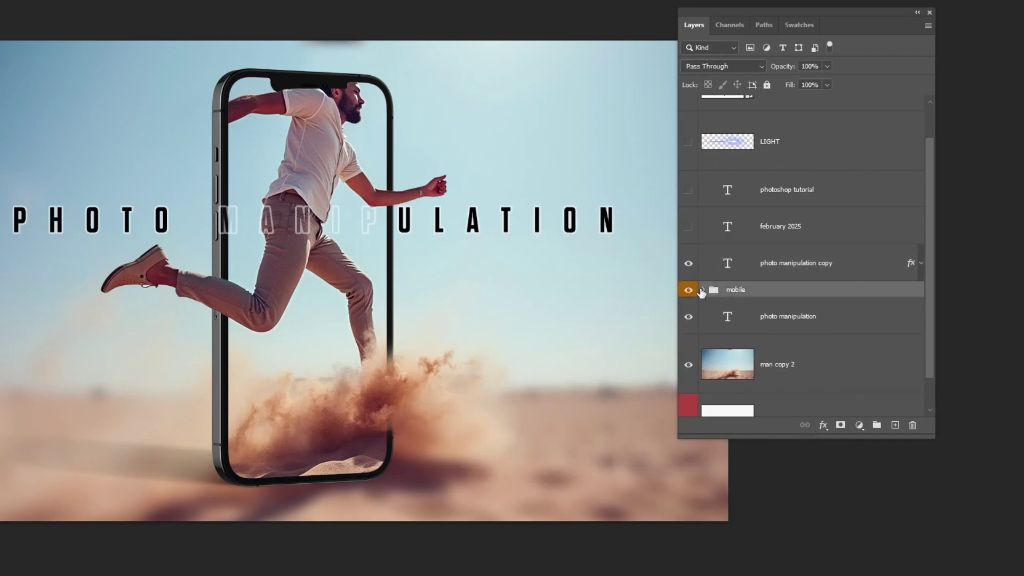
{"action": "left_click", "coordinate": [706, 290]}
{"action": "left_click", "coordinate": [845, 271]}
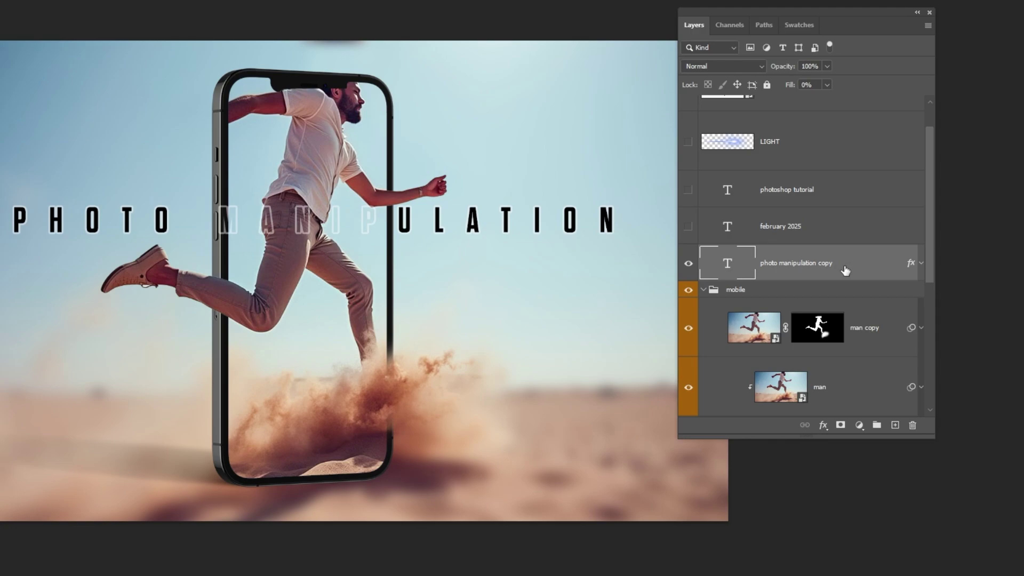
{"action": "left_click_drag", "start_coordinate": [858, 273], "coordinate": [848, 376]}
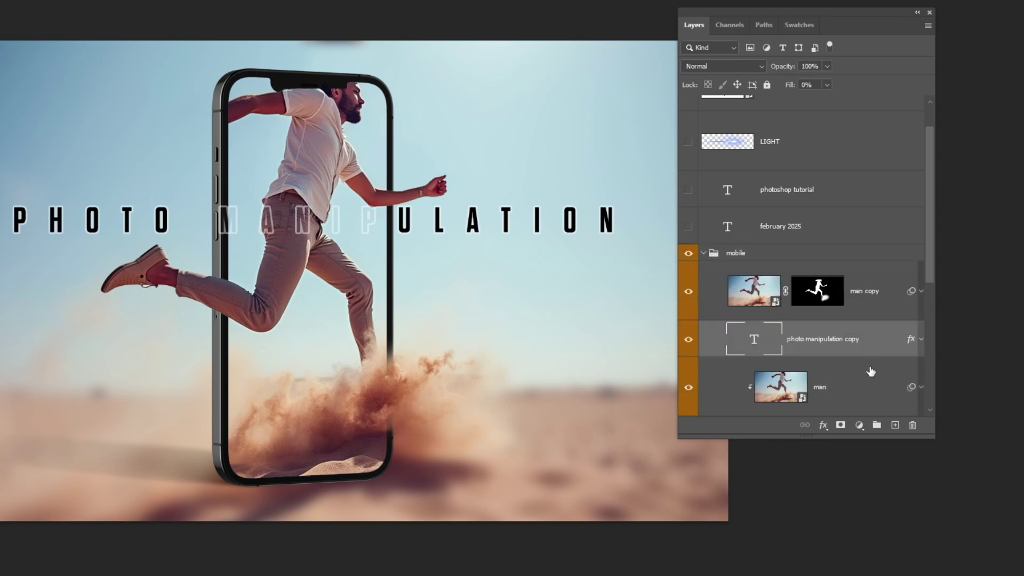
{"action": "scroll", "coordinate": [828, 231], "scroll_direction": "down", "scroll_amount": 3}
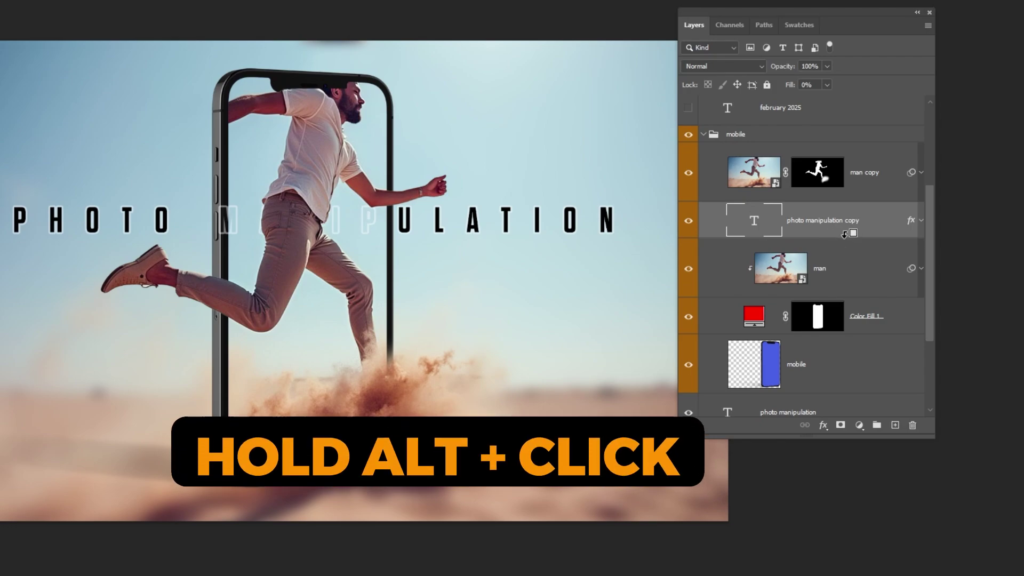
{"action": "left_click", "coordinate": [849, 238], "text": "alt"}
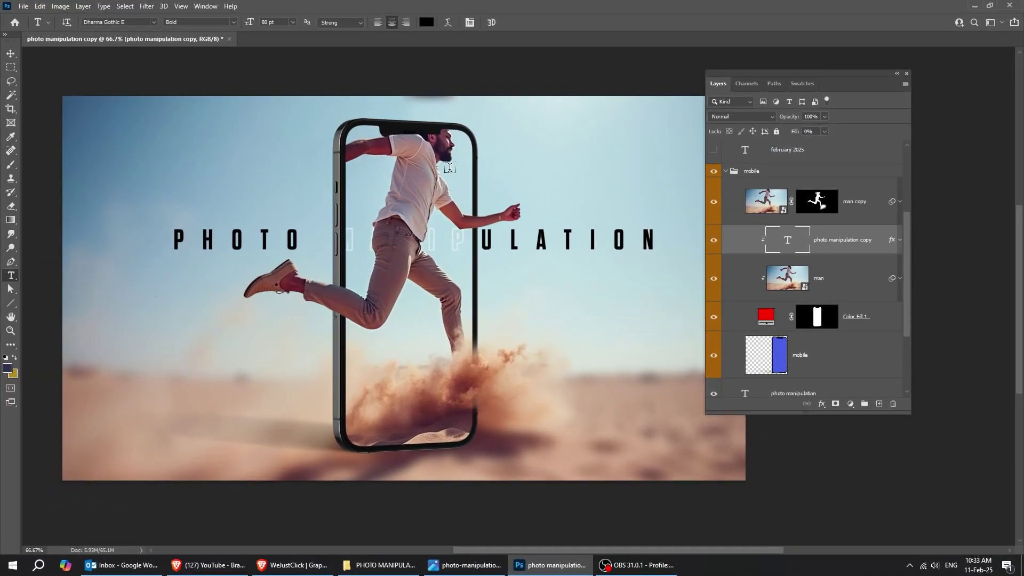
{"action": "left_click", "coordinate": [15, 57]}
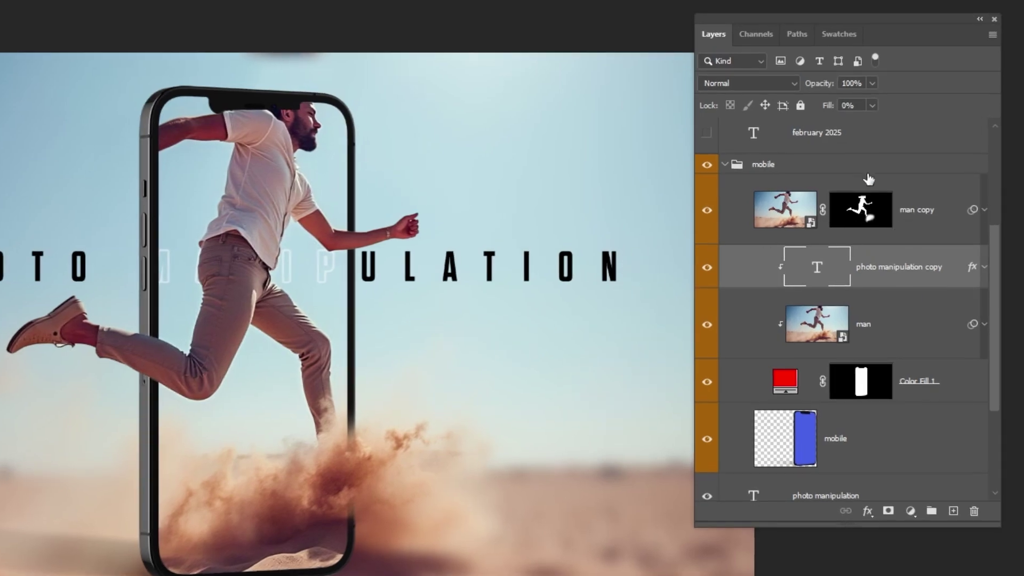
{"action": "scroll", "coordinate": [761, 222], "scroll_direction": "up", "scroll_amount": 3}
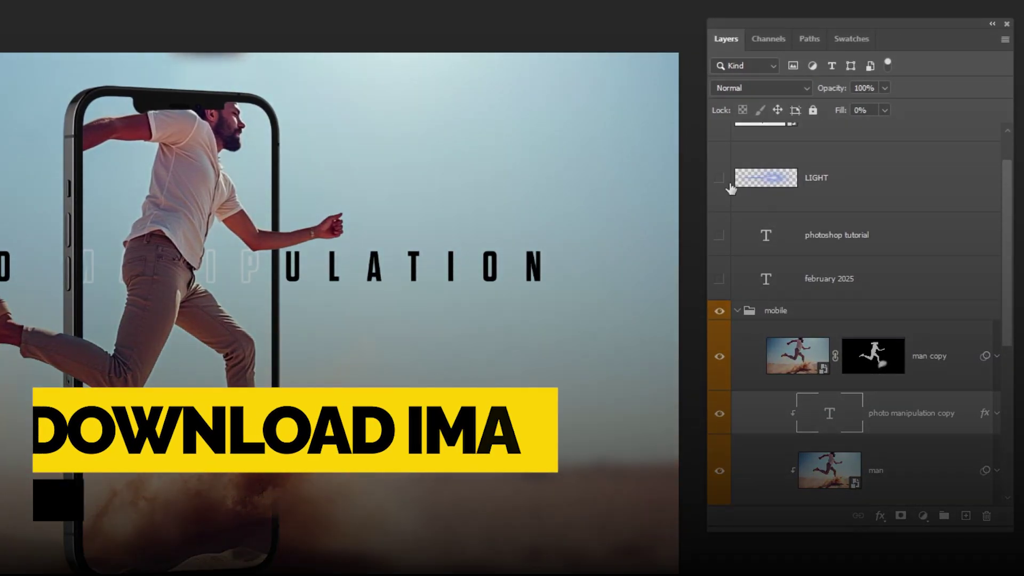
Step: Show the LIGHT flare in Screen mode and add a gradient mask fading its left side
{"action": "left_click", "coordinate": [726, 178]}
{"action": "left_click", "coordinate": [847, 180]}
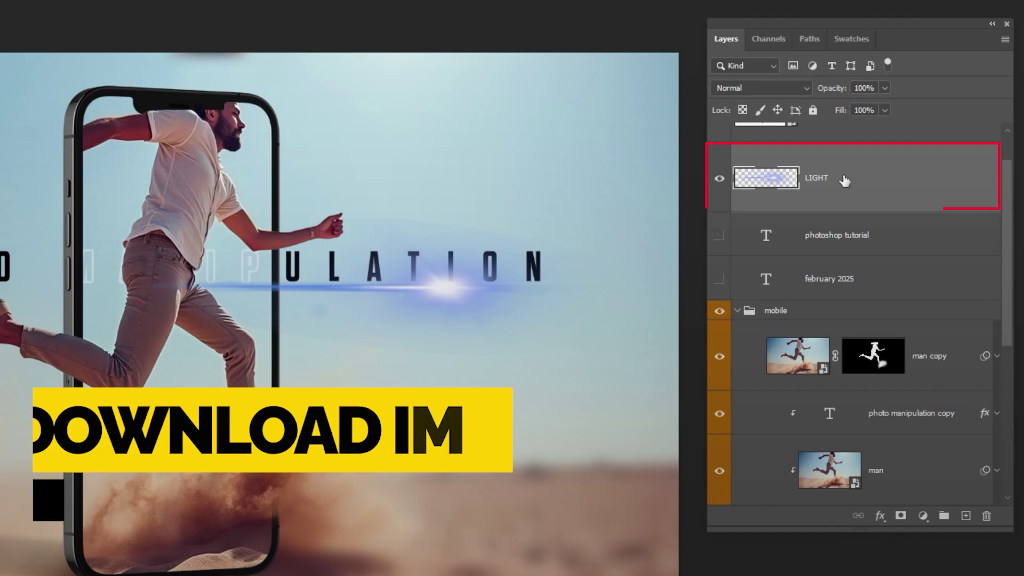
{"action": "left_click", "coordinate": [760, 88]}
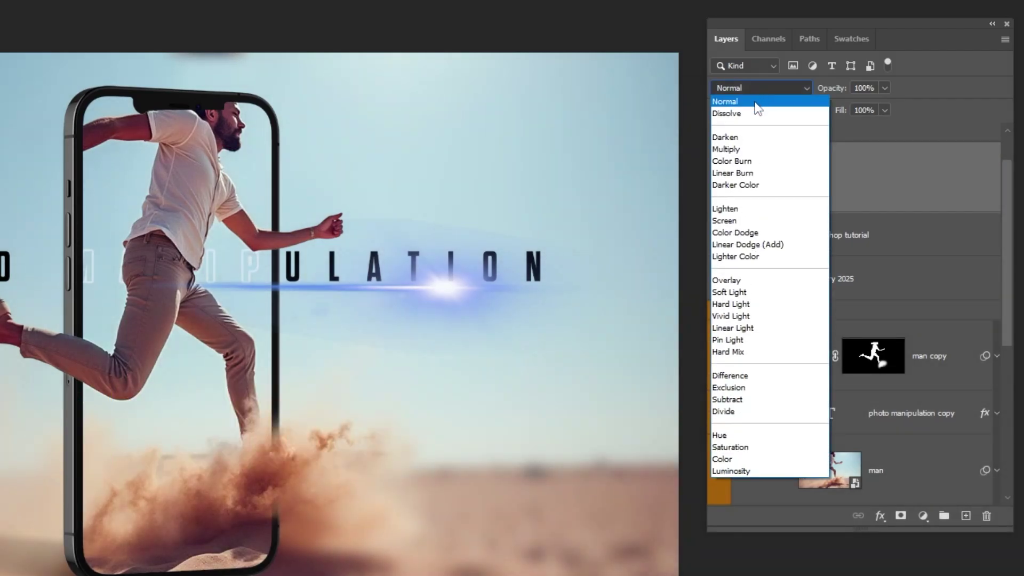
{"action": "left_click", "coordinate": [752, 221]}
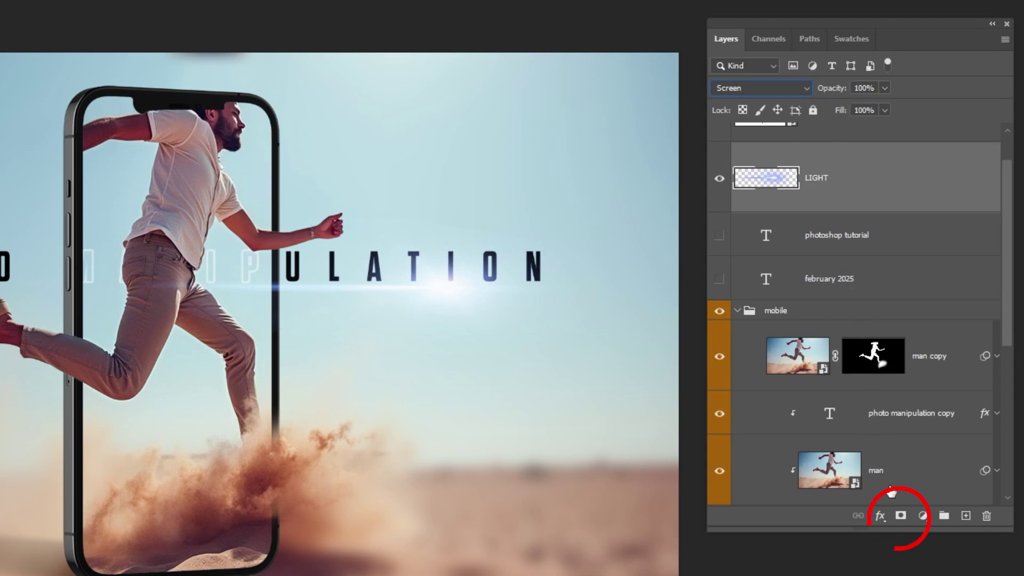
{"action": "left_click", "coordinate": [899, 516]}
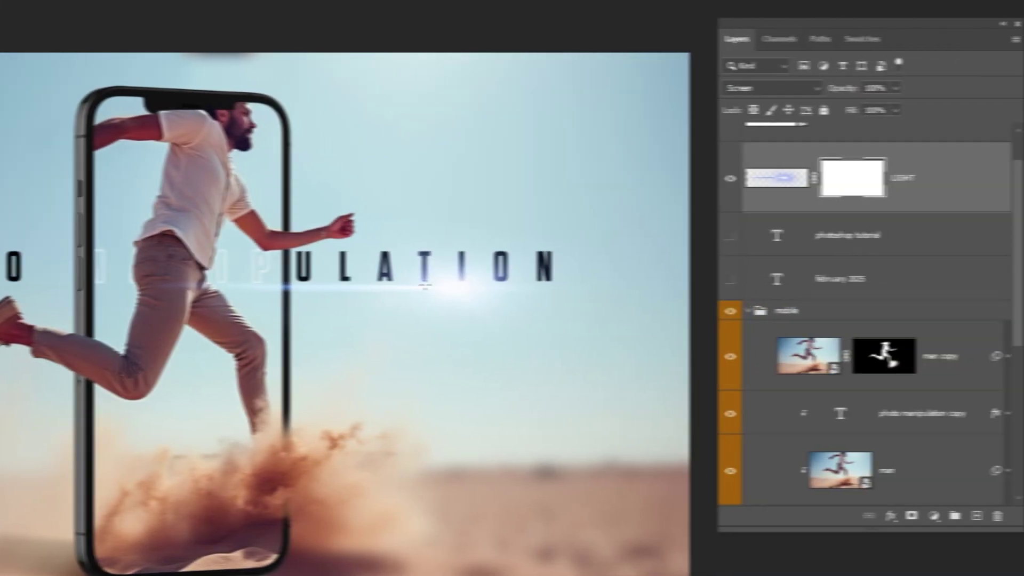
{"action": "left_click_drag", "start_coordinate": [218, 286], "coordinate": [201, 288]}
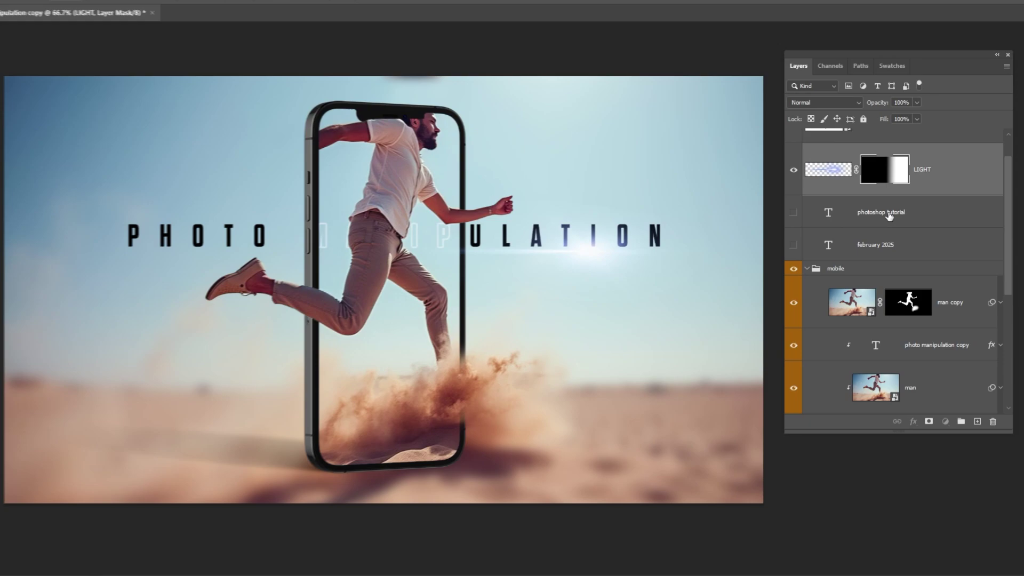
Step: Turn on the 'photoshop tutorial' and 'february 2025' vertical text layers
{"action": "left_click", "coordinate": [844, 217]}
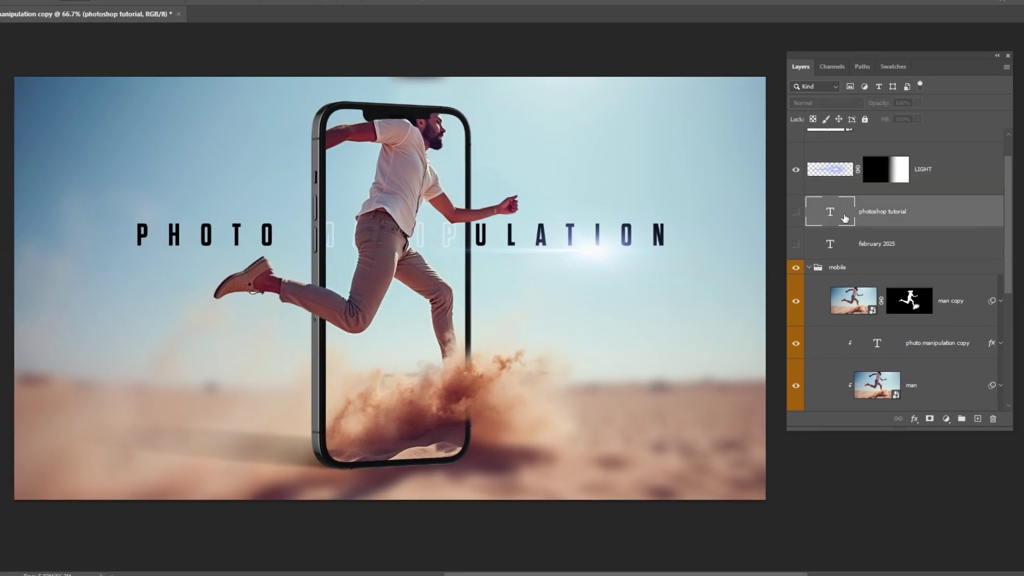
{"action": "left_click", "coordinate": [795, 213]}
{"action": "left_click", "coordinate": [795, 243]}
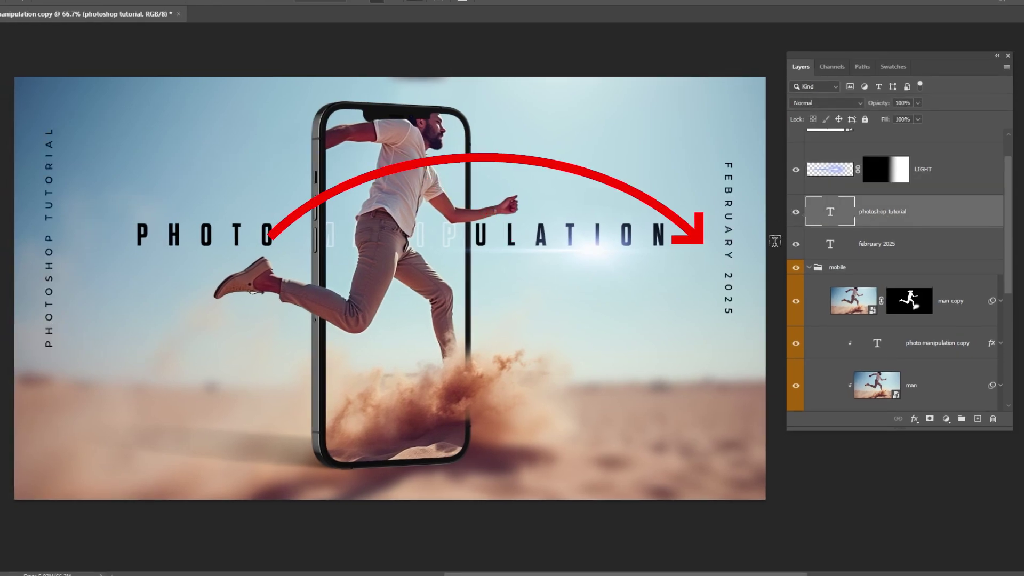
{"action": "left_click", "coordinate": [730, 241]}
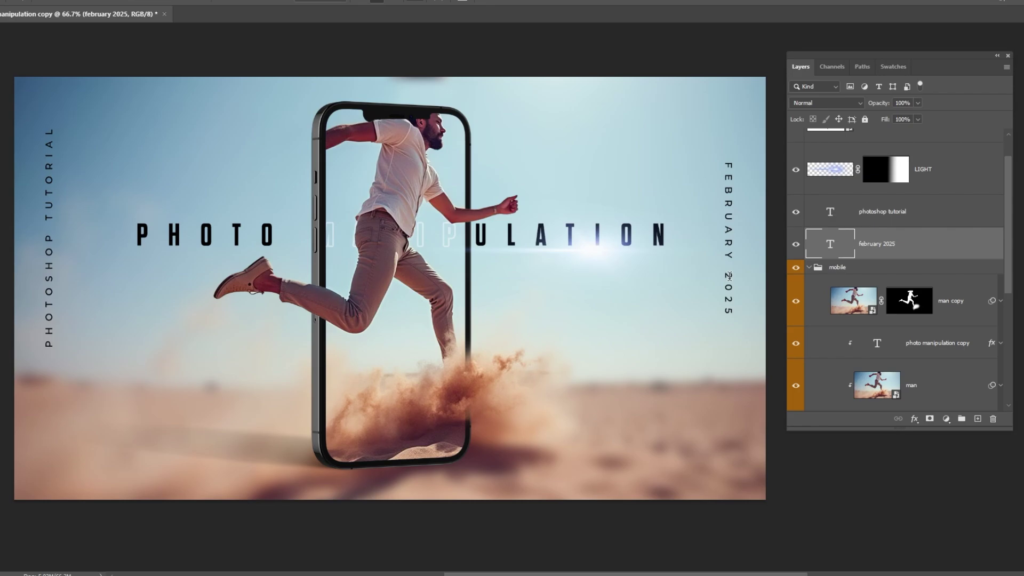
{"action": "scroll", "coordinate": [666, 229], "scroll_direction": "right", "scroll_amount": 2}
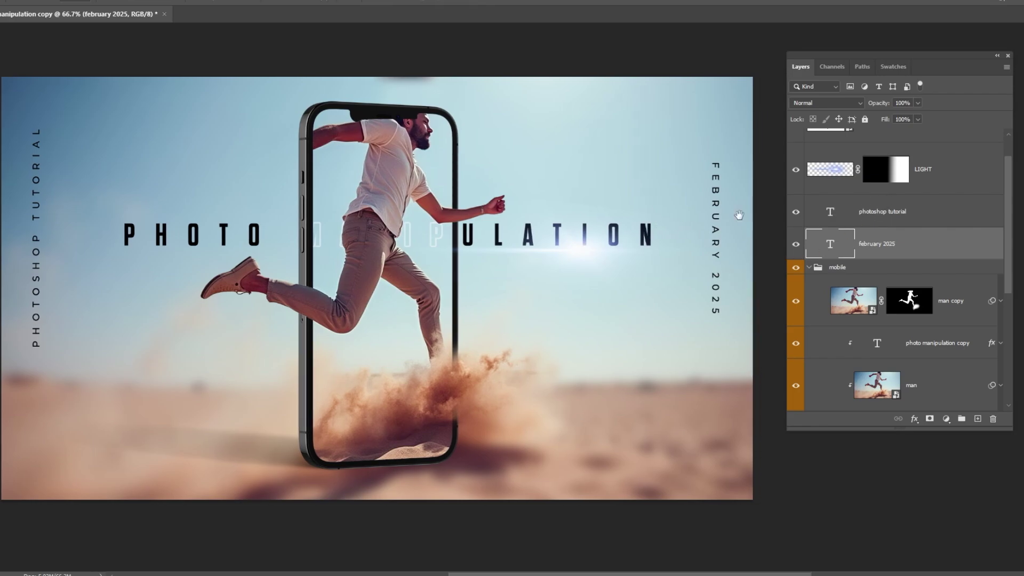
{"action": "scroll", "coordinate": [960, 187], "scroll_direction": "up", "scroll_amount": 2}
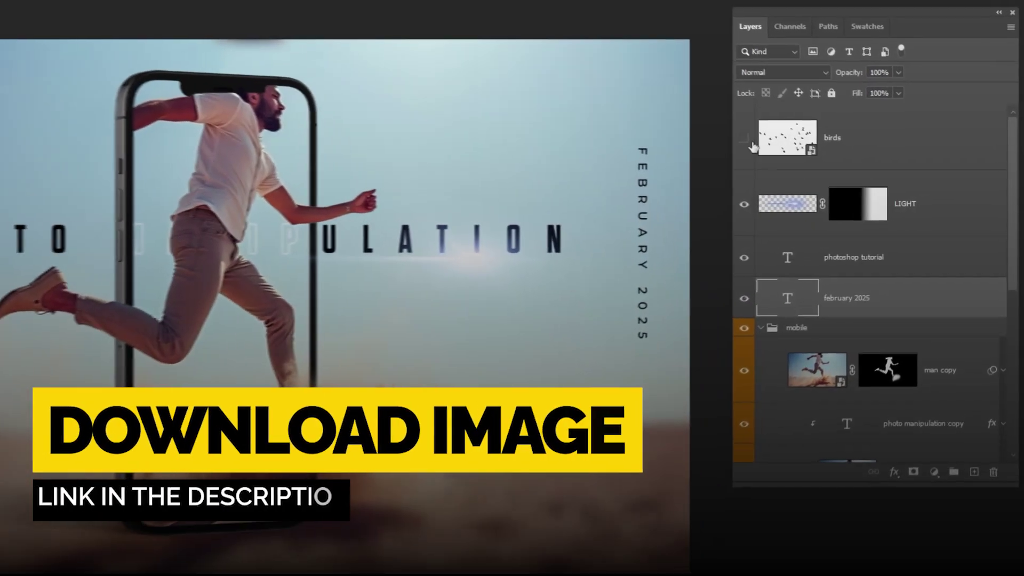
Step: Show the birds layer in Multiply mode and add a layer mask to it
{"action": "left_click", "coordinate": [794, 159]}
{"action": "left_click", "coordinate": [738, 140]}
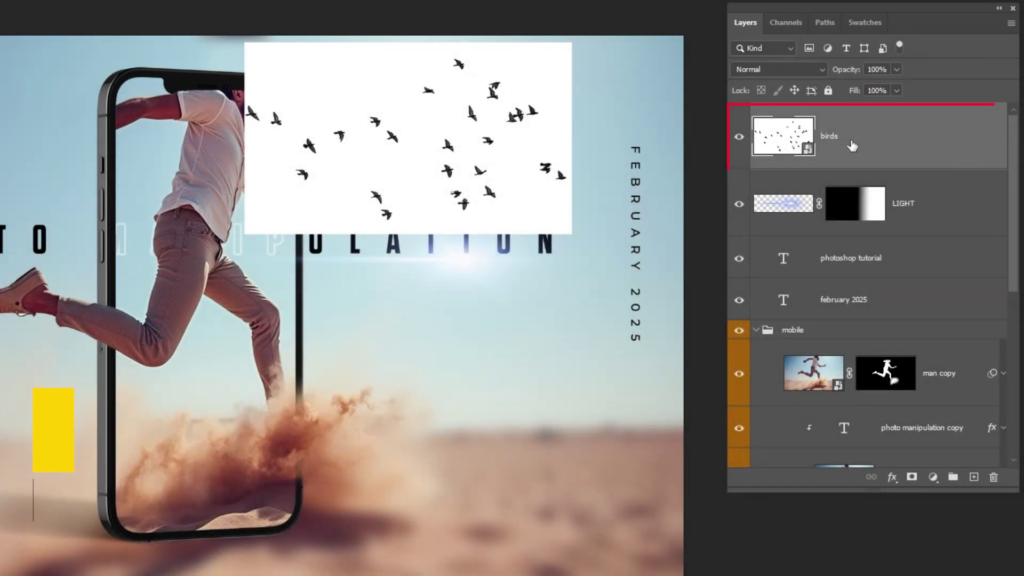
{"action": "left_click", "coordinate": [798, 73]}
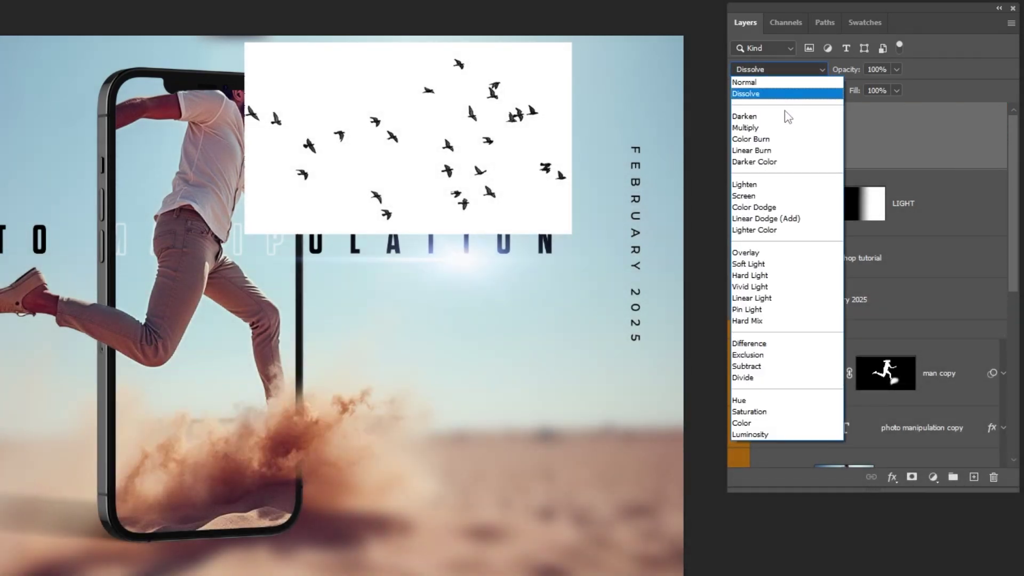
{"action": "left_click", "coordinate": [786, 129]}
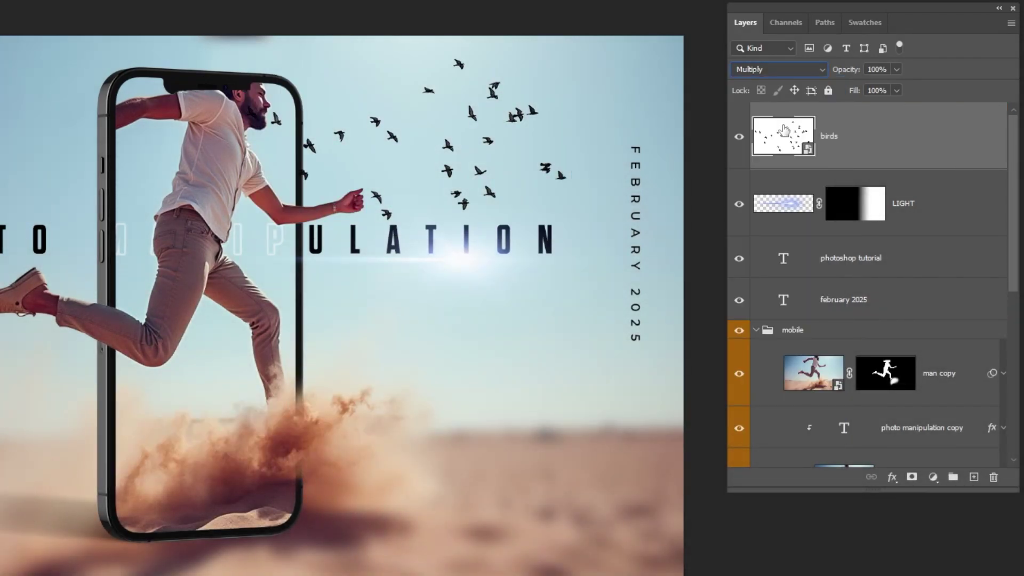
{"action": "left_click", "coordinate": [910, 479]}
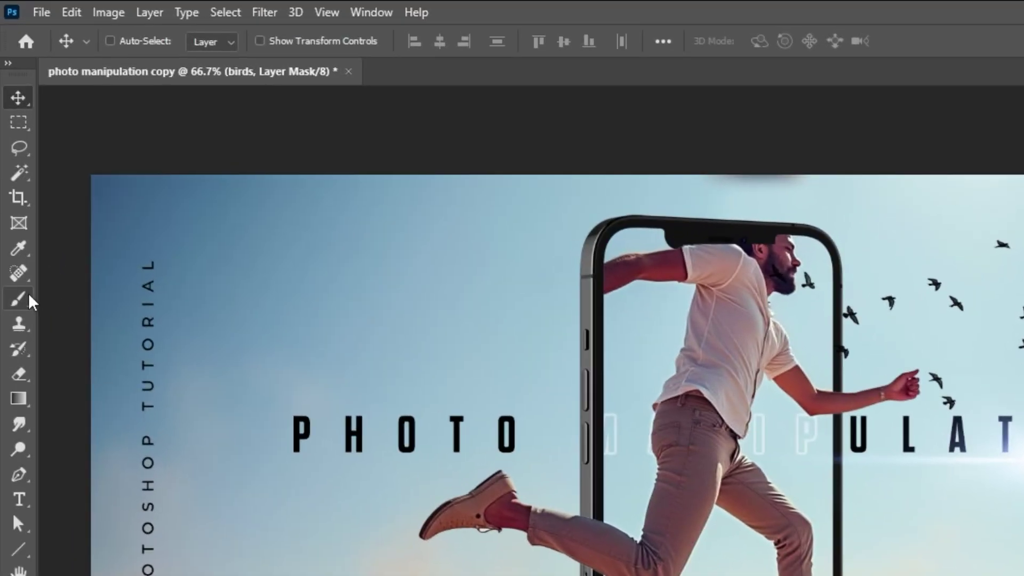
Step: Select the Brush tool with the Hard Round Pressure Size preset
{"action": "left_click", "coordinate": [20, 299]}
{"action": "left_click", "coordinate": [138, 41]}
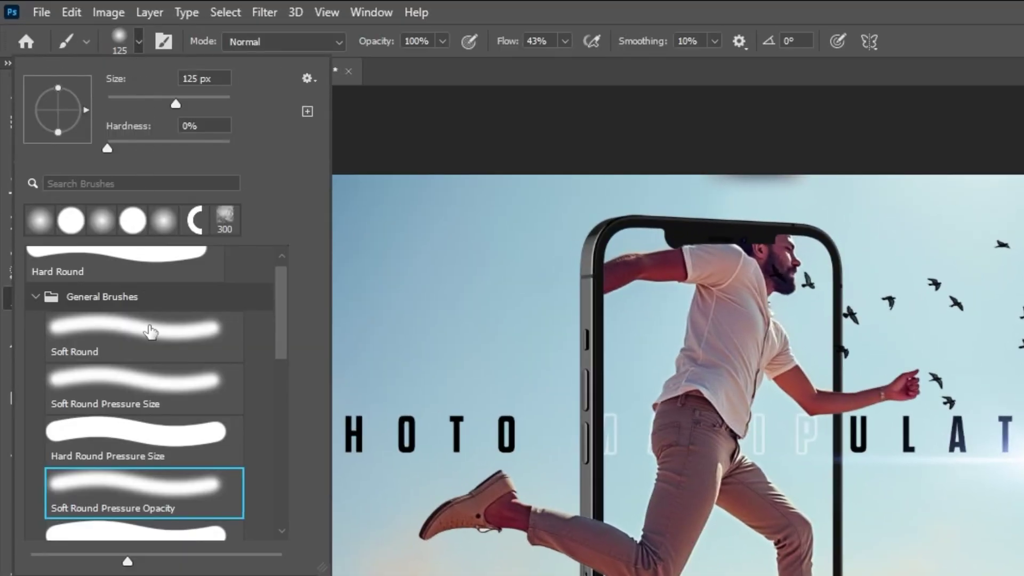
{"action": "left_click", "coordinate": [144, 436]}
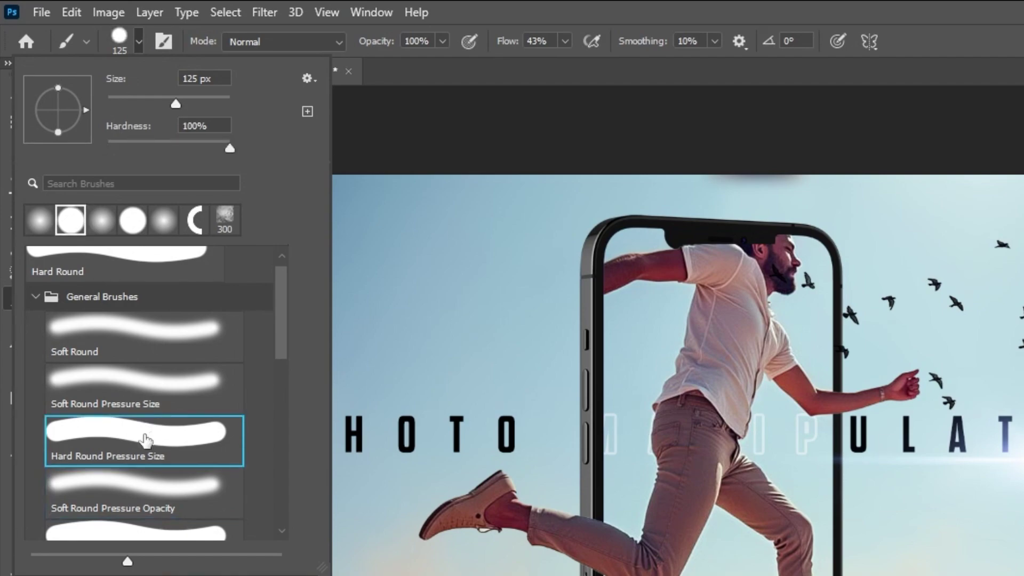
{"action": "left_click", "coordinate": [138, 44]}
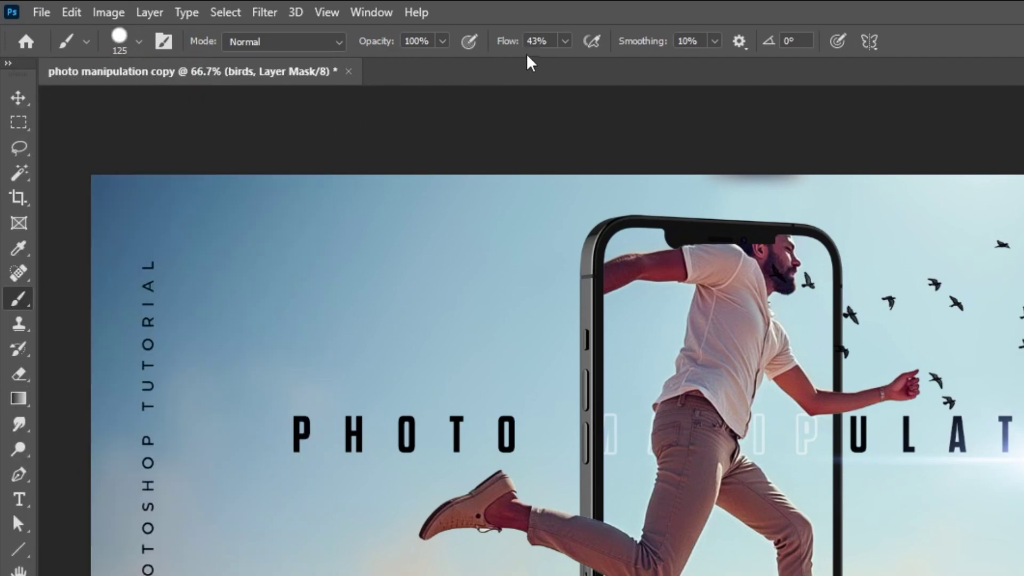
{"action": "left_click", "coordinate": [564, 40]}
Step: At 100% flow, mask out stray birds near the title, face, hand and flock's upper right
{"action": "left_click_drag", "start_coordinate": [563, 62], "coordinate": [636, 69]}
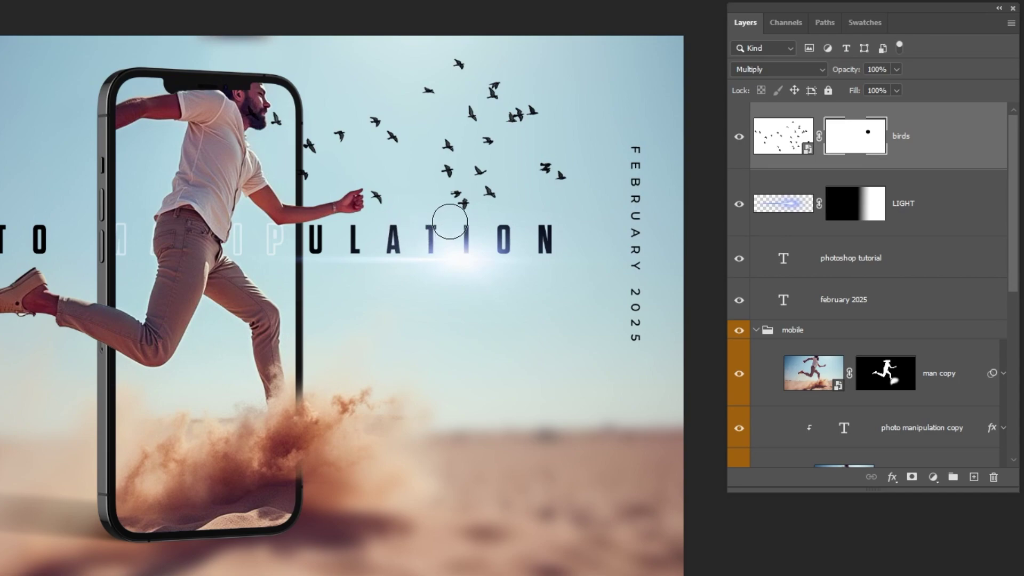
{"action": "left_click_drag", "start_coordinate": [463, 222], "coordinate": [459, 199]}
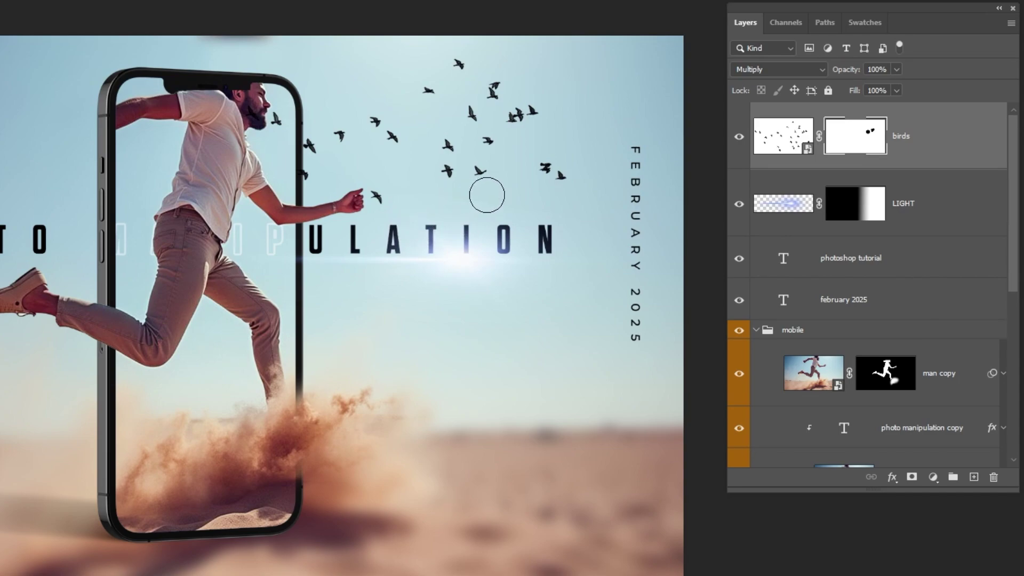
{"action": "left_click_drag", "start_coordinate": [545, 170], "coordinate": [560, 176]}
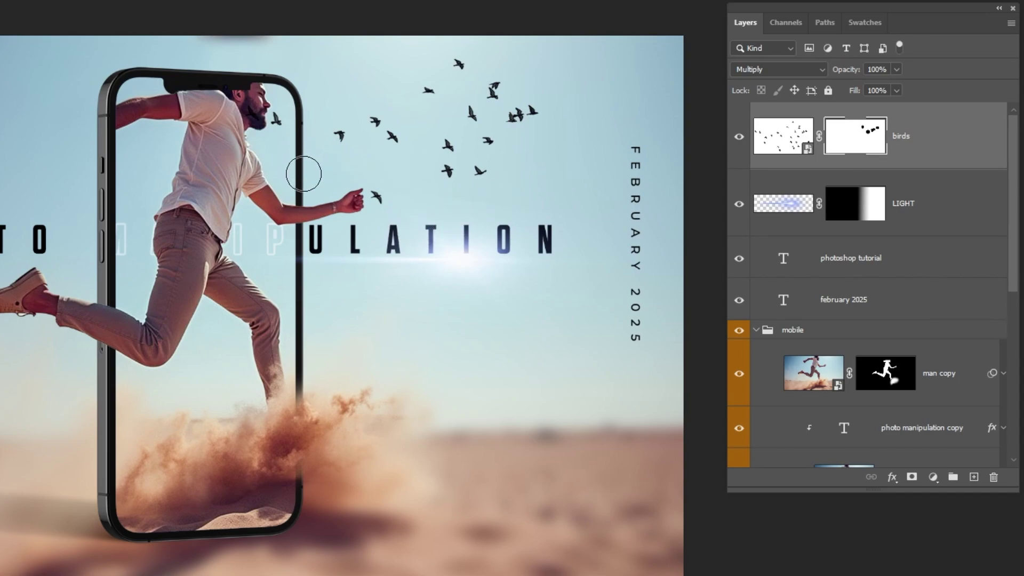
{"action": "left_click_drag", "start_coordinate": [274, 116], "coordinate": [277, 121]}
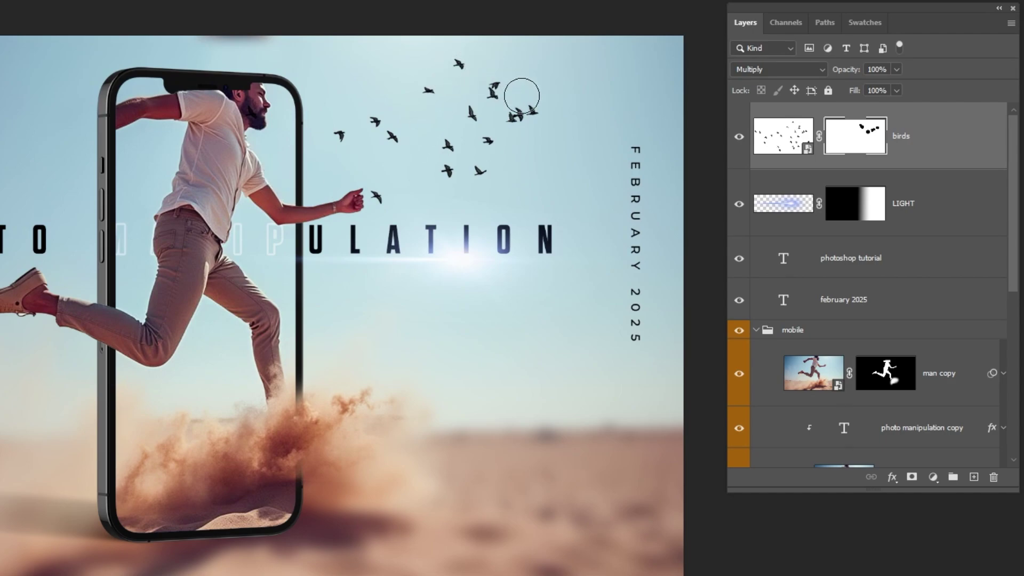
{"action": "mouse_move", "coordinate": [522, 96]}
{"action": "left_mouse_down"}
{"action": "mouse_move", "coordinate": [518, 116]}
{"action": "mouse_move", "coordinate": [499, 93]}
{"action": "left_mouse_up"}
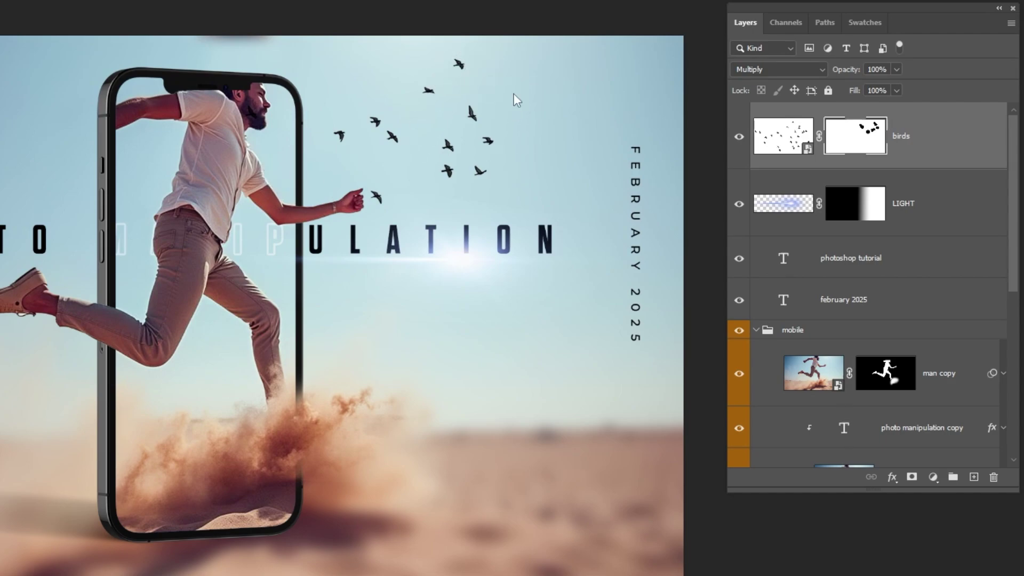
{"action": "left_click_drag", "start_coordinate": [365, 205], "coordinate": [373, 200]}
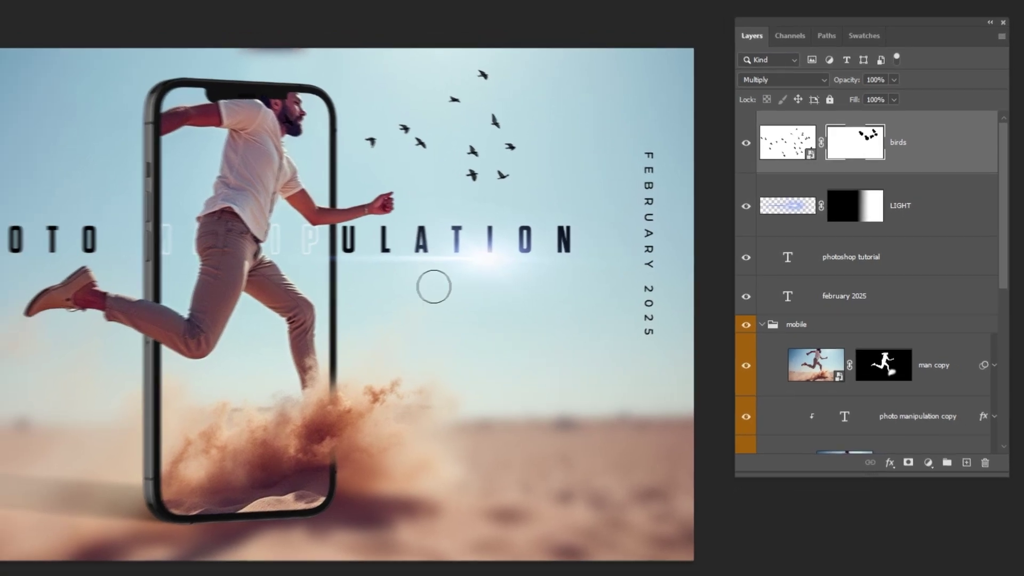